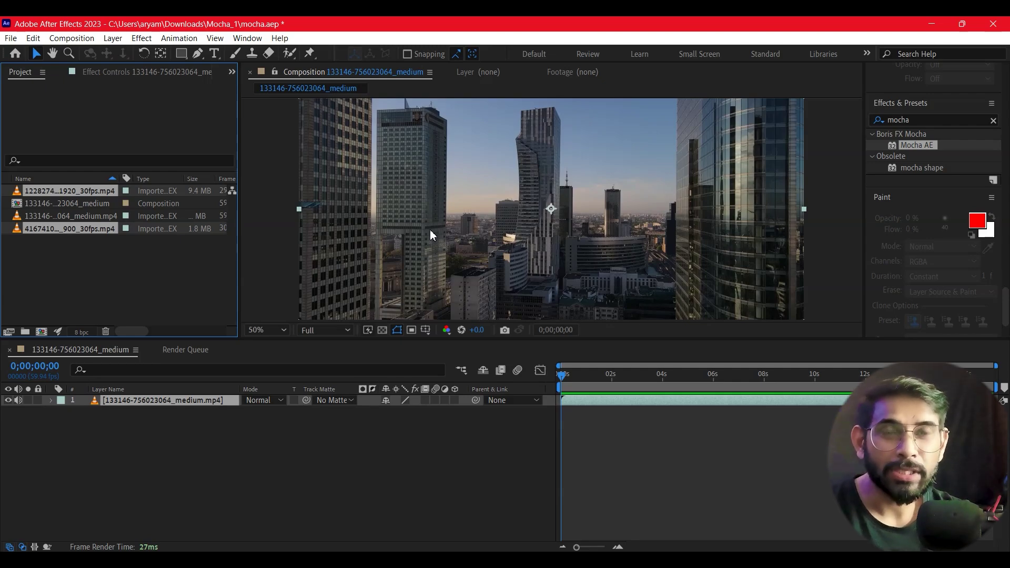
left_click_drag(550, 242, 536, 258)
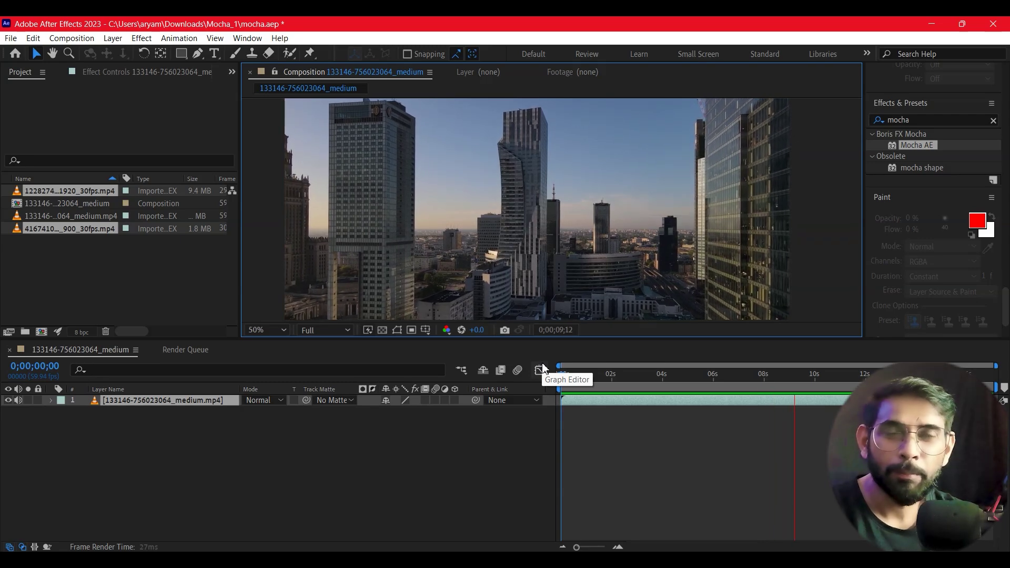
Step: Stop the drone preview, return to the first frame, and reselect the footage layer
key("space")
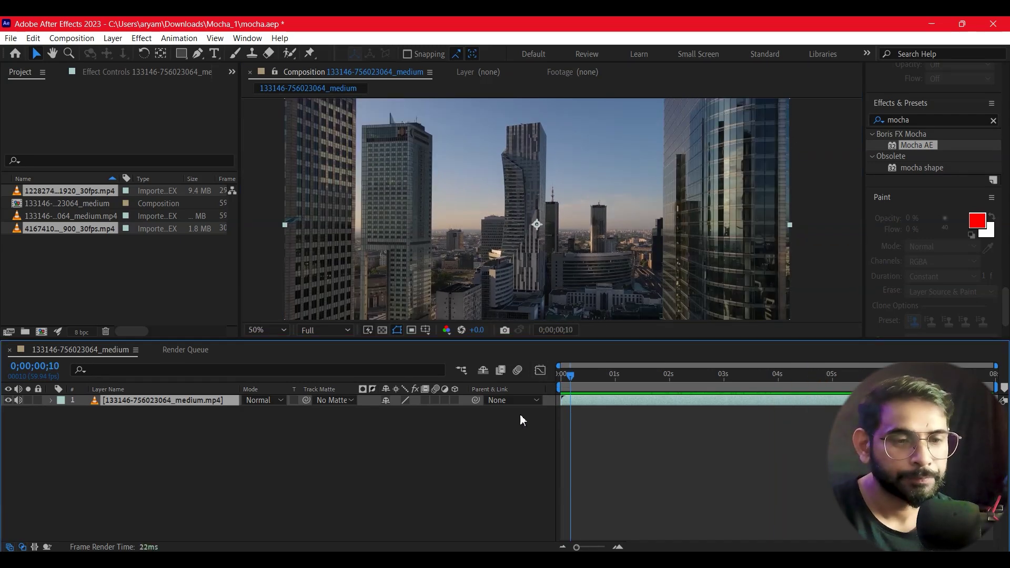
key("Home")
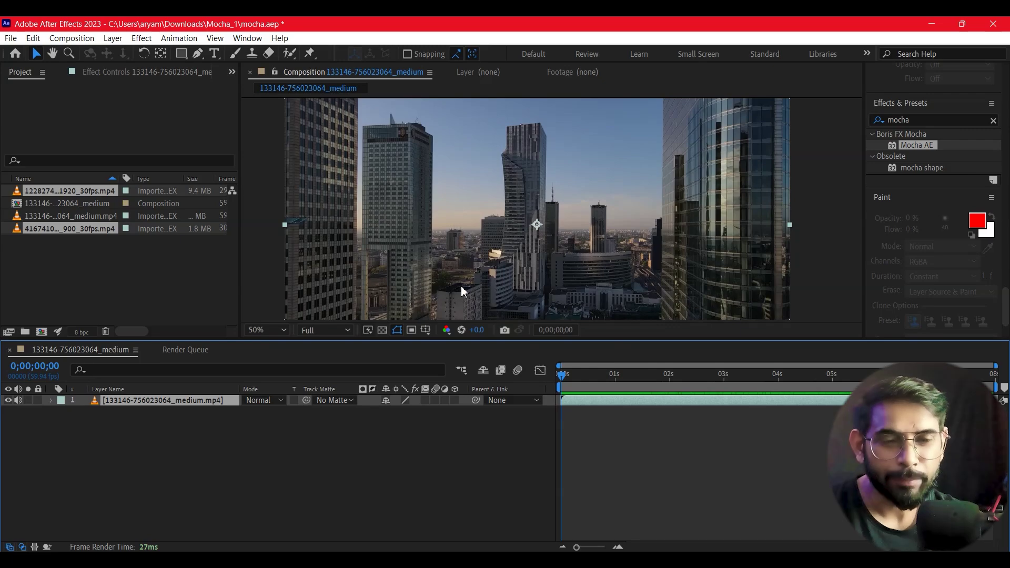
left_click(117, 437)
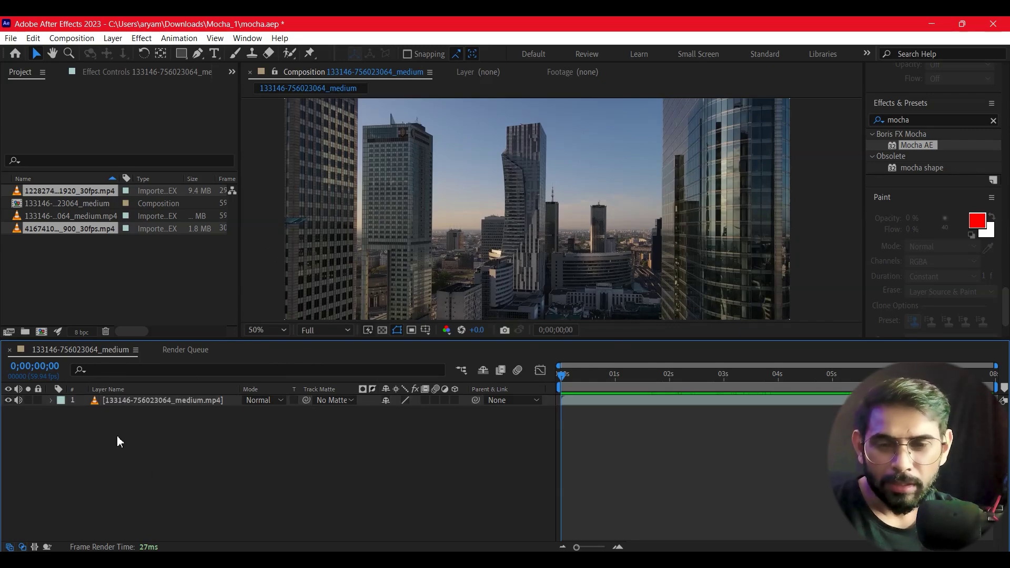
left_click(108, 401)
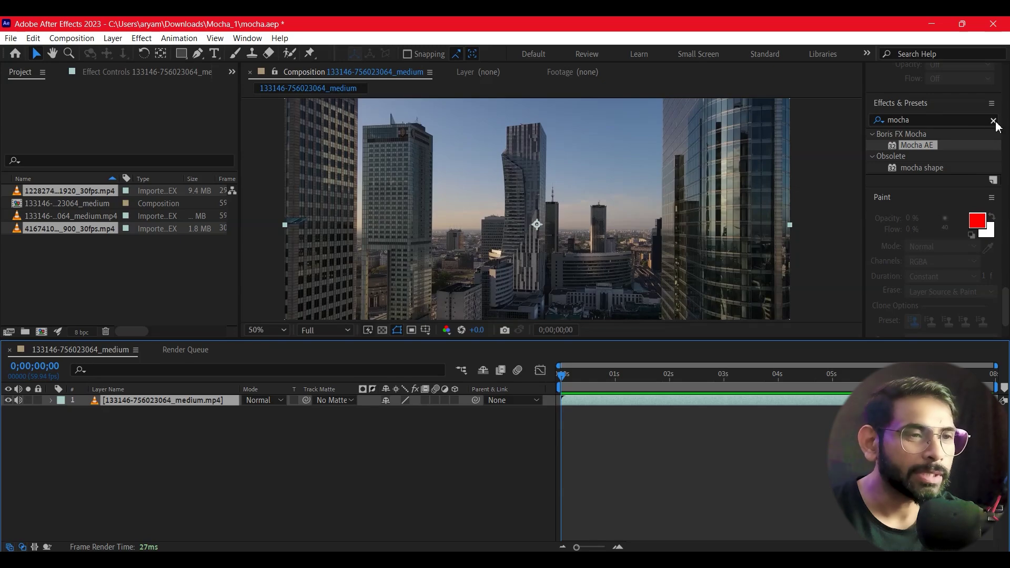
Step: Apply Mocha AE to the drone clip layer and launch it in the Mocha window
scroll(995, 126, "up", 5)
scroll(952, 189, "down", 2)
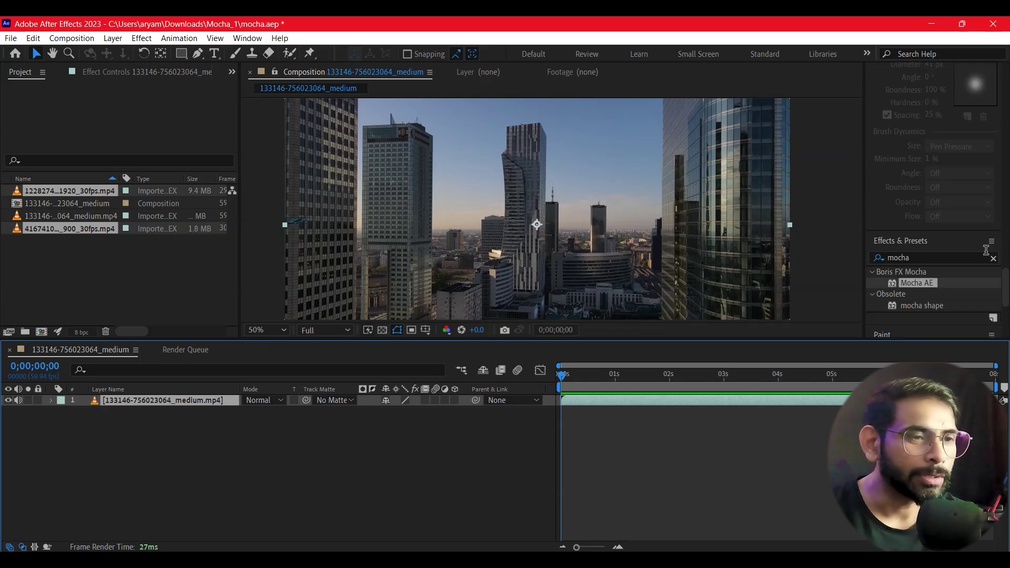
scroll(956, 196, "down", 3)
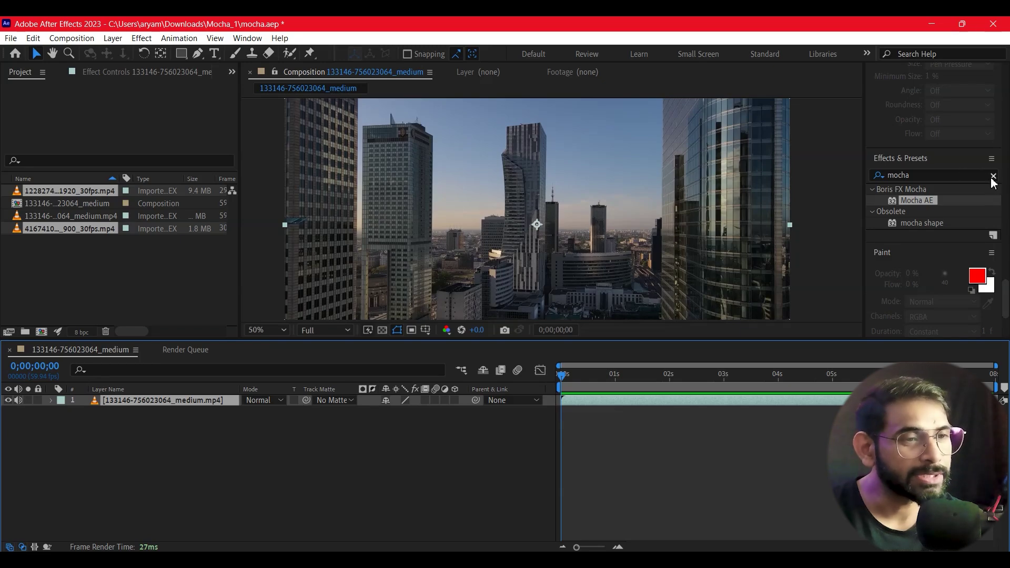
left_click_drag(920, 199, 211, 402)
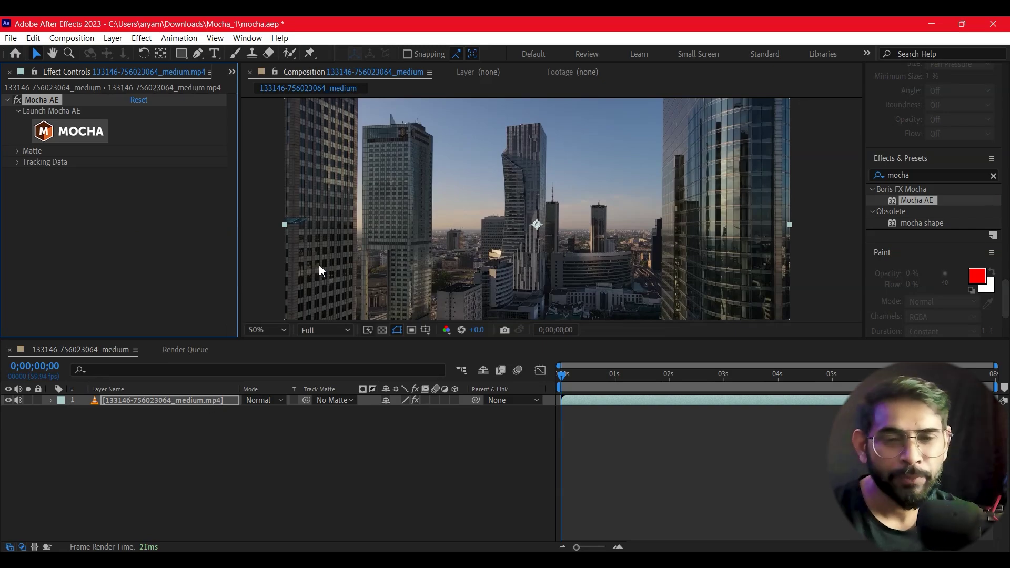
left_click(74, 132)
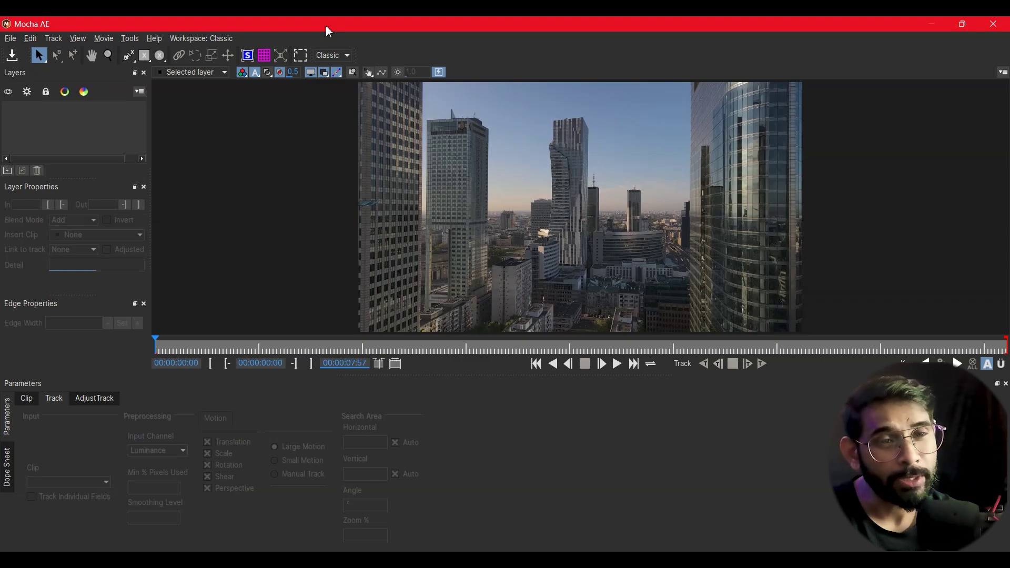
Step: Keep the Classic workspace layout and pick the X-Spline Layer tool
left_click(348, 58)
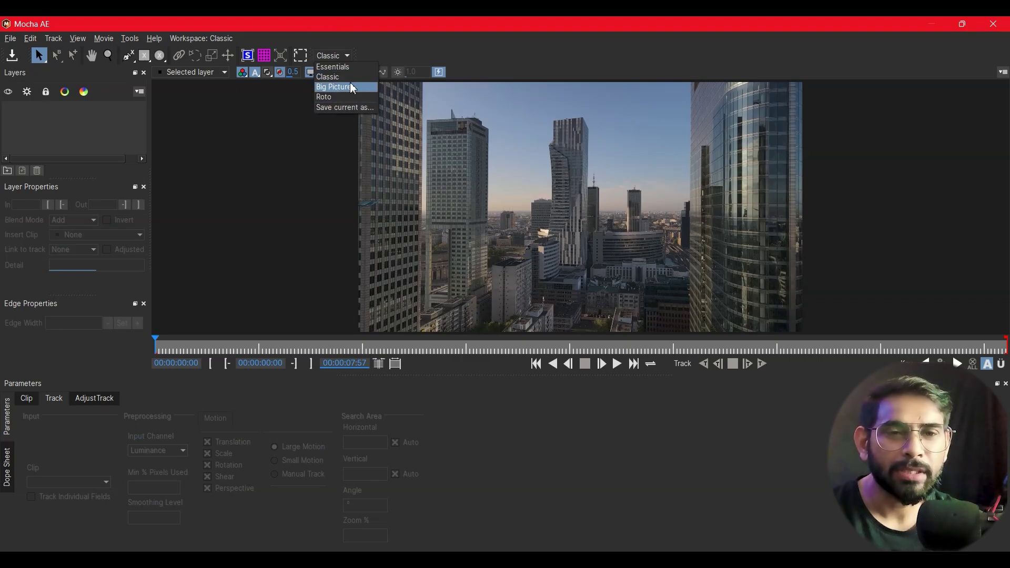
left_click(348, 77)
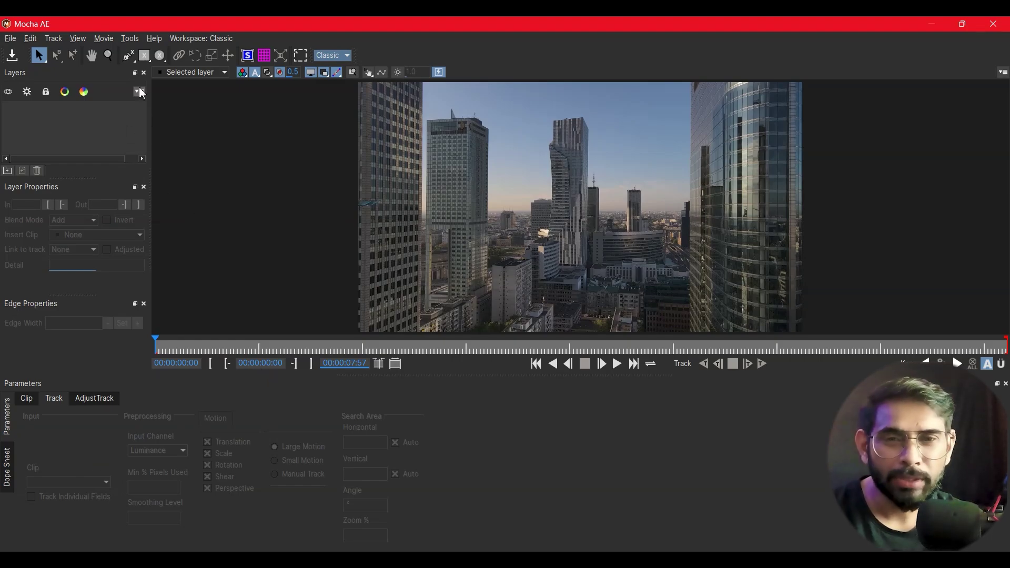
left_click(129, 56)
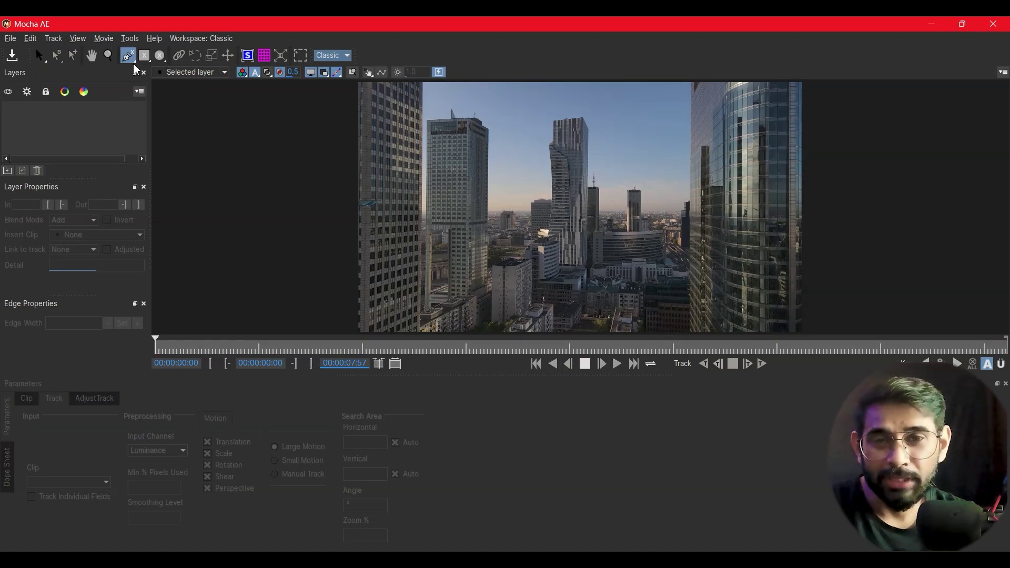
Step: Zoom and pan the viewer in close on the city buildings
key("z")
mouse_move(520, 163)
left_mouse_down()
mouse_move(487, 87)
mouse_move(426, 25)
left_mouse_up()
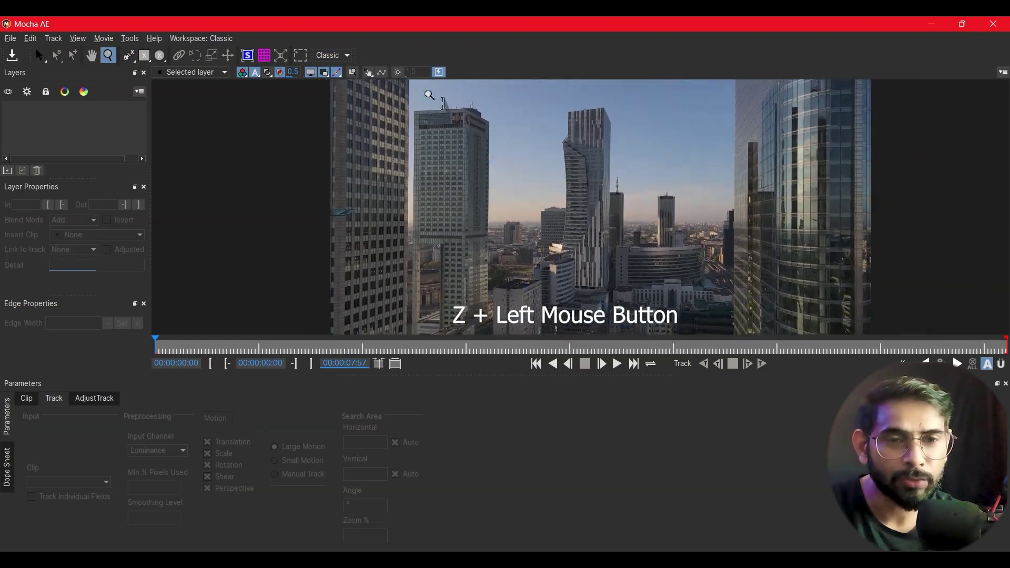
key("x")
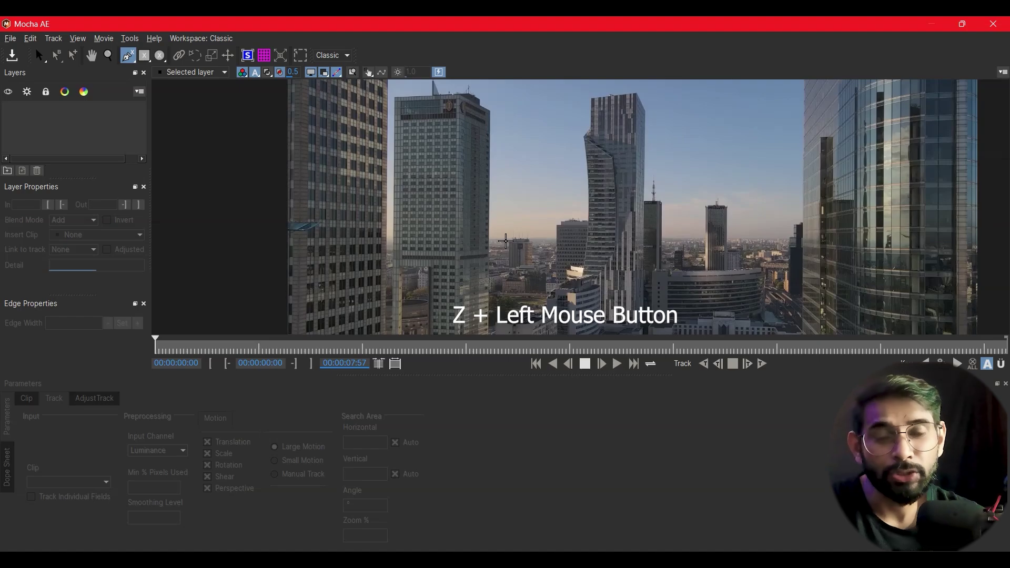
left_click_drag(489, 216, 476, 234)
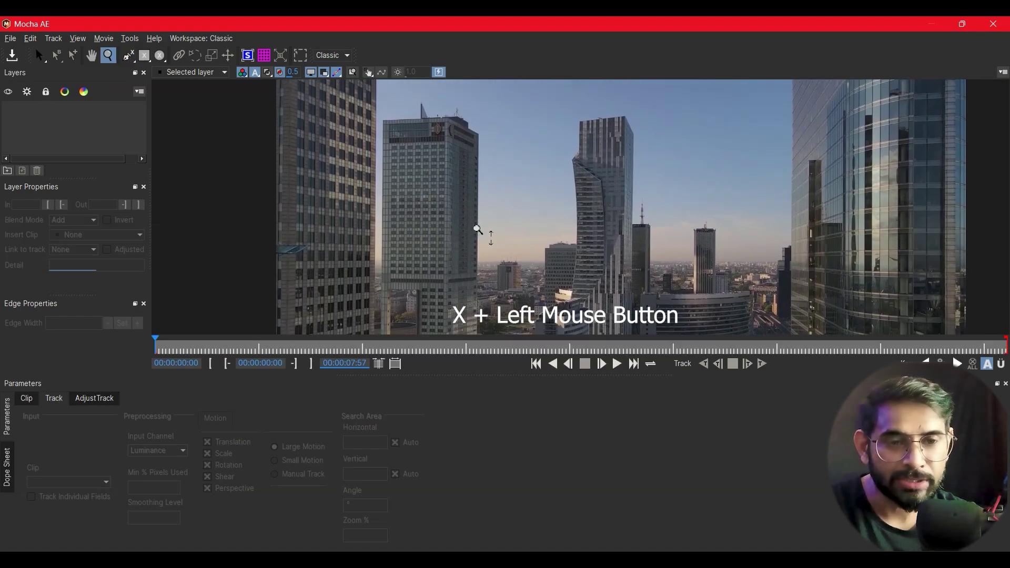
key("z")
left_click_drag(473, 226, 498, 178)
key("x")
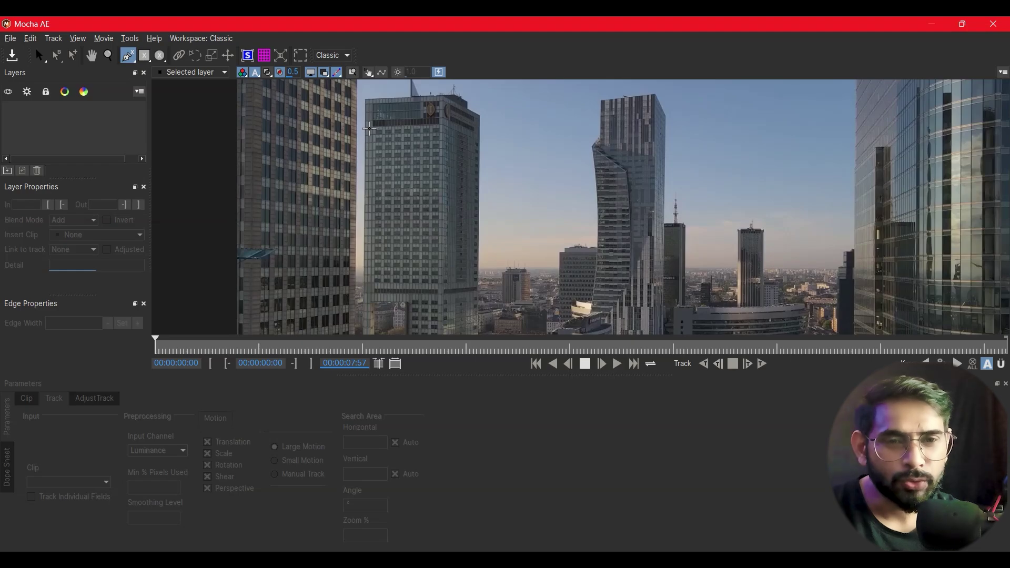
Step: Draw a closed four-point X-spline, Layer 1, around the tall tower's facade
left_click(369, 128)
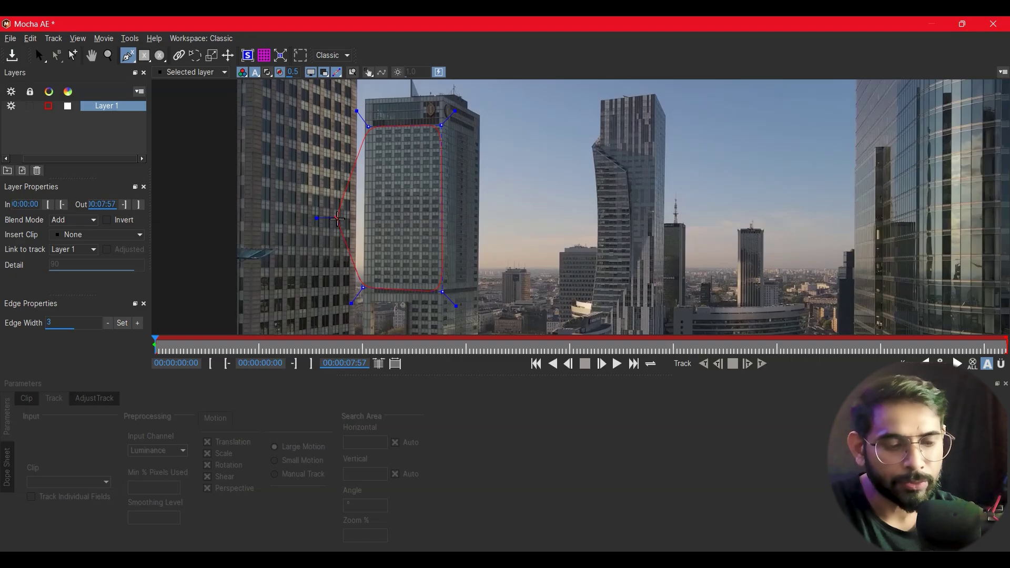
right_click(337, 218)
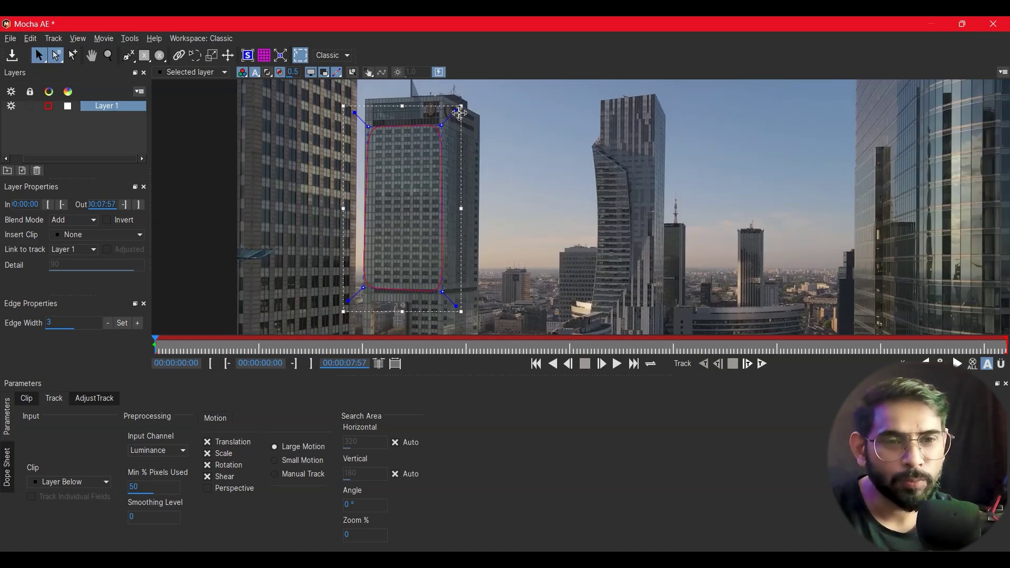
mouse_move(463, 118)
left_mouse_down()
mouse_move(463, 99)
mouse_move(455, 112)
left_mouse_up()
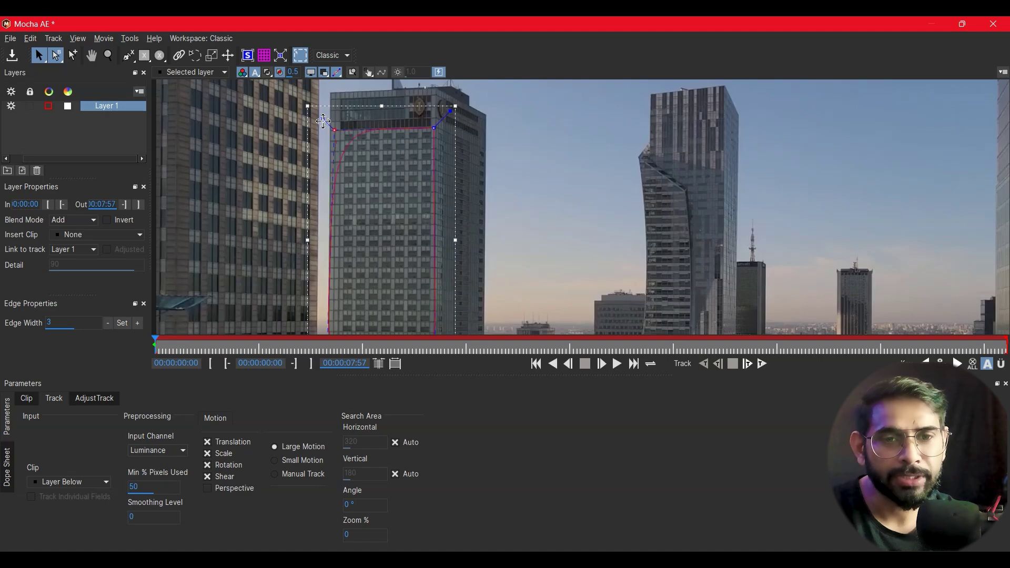
Step: Adjust the handles of the shape's lower-left and lower-right corners to sharpen them
key("x")
left_click_drag(552, 207, 553, 139)
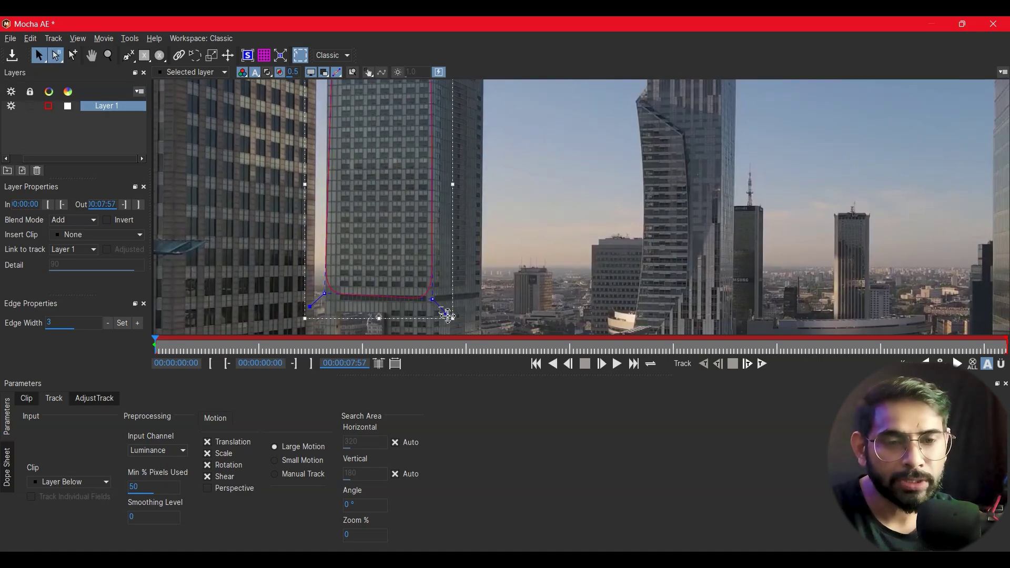
left_click_drag(466, 326, 465, 325)
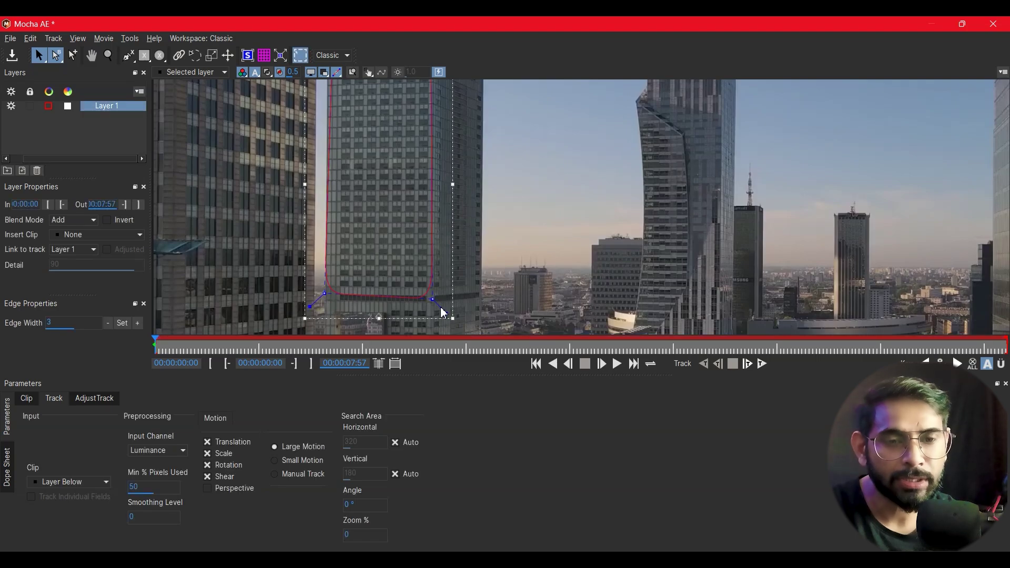
left_click_drag(443, 315, 463, 324)
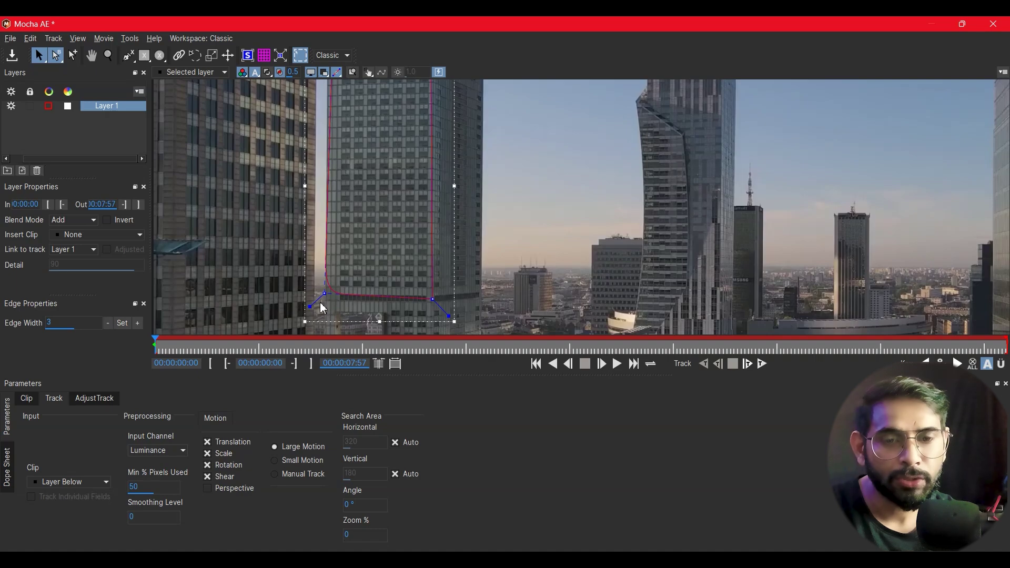
left_click_drag(314, 308, 308, 310)
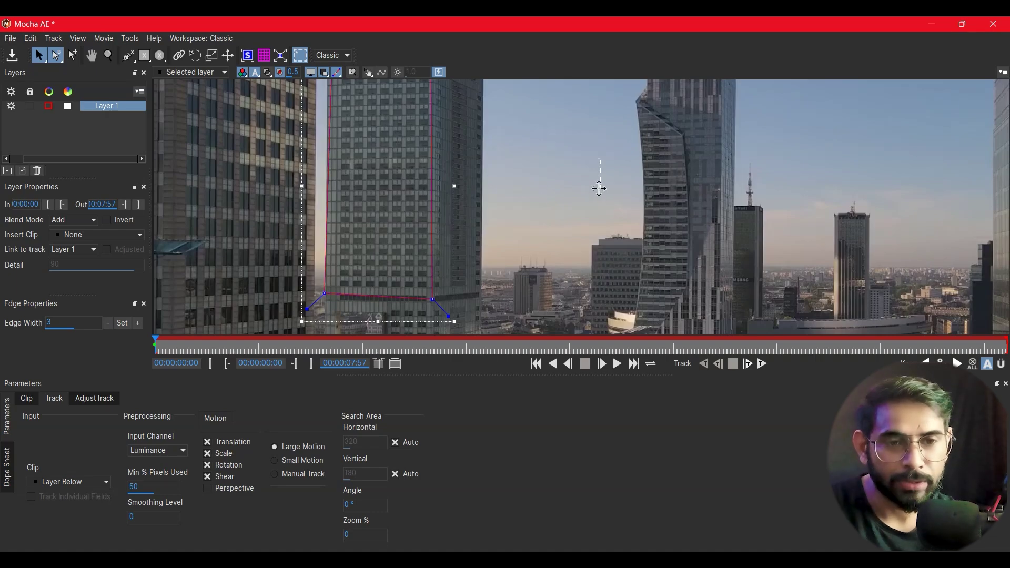
left_click(599, 188)
left_click(429, 211)
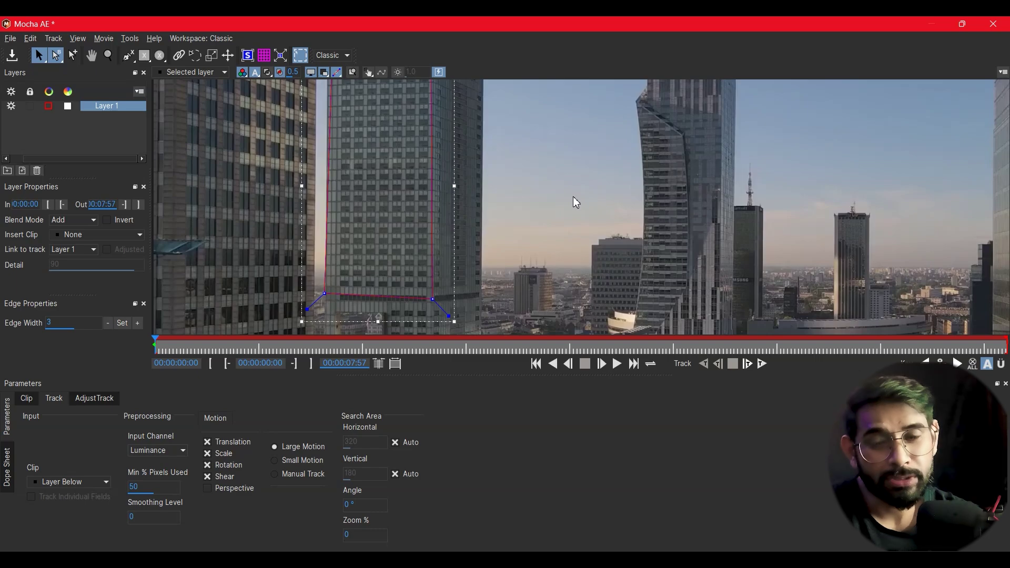
Step: Zoom out to the whole drone frame and deselect the Layer 1 spline
key("ctrl+z")
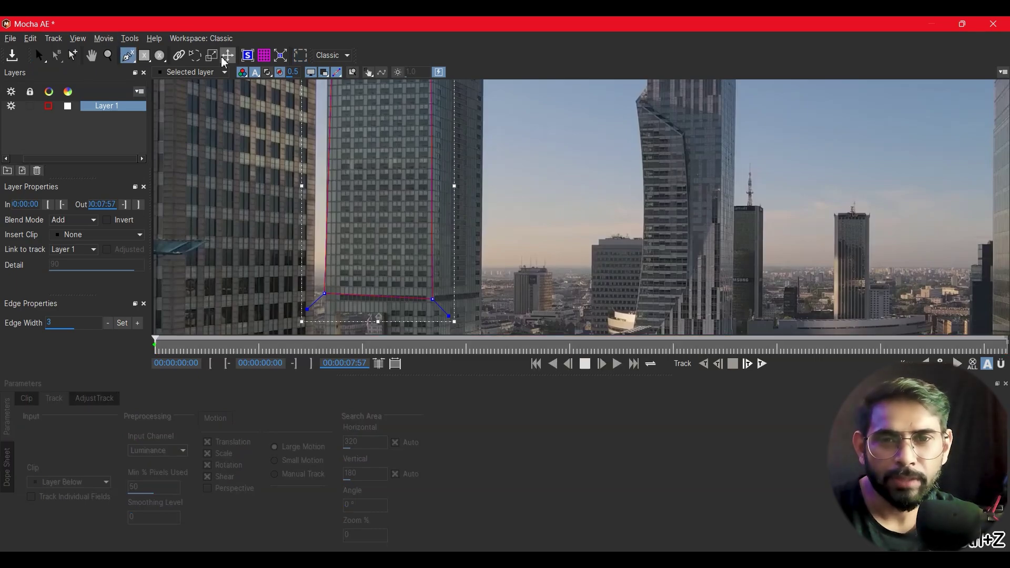
key("ctrl+shift+z")
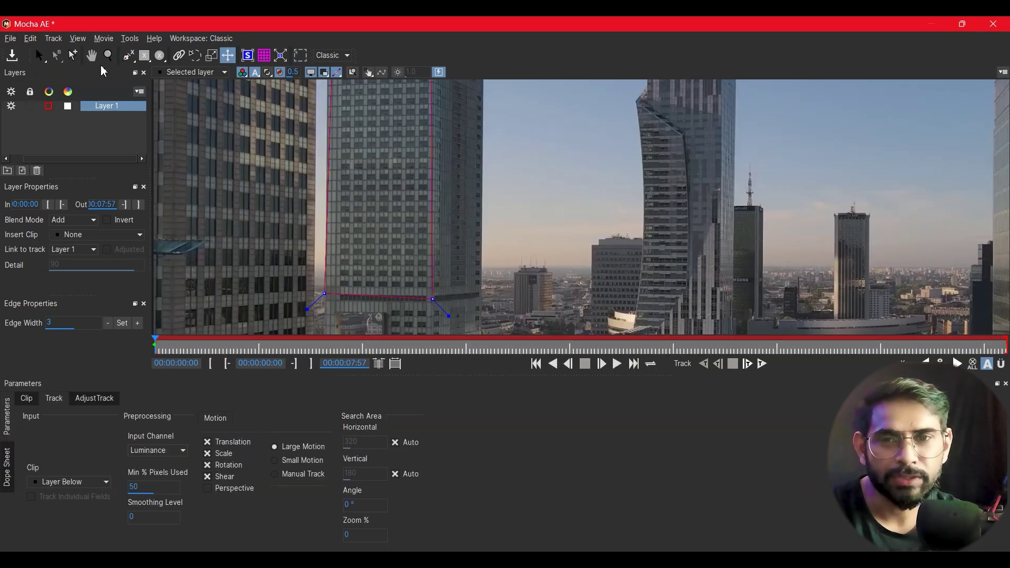
key("ctrl+a")
mouse_move(571, 243)
left_mouse_down()
mouse_move(572, 254)
mouse_move(516, 249)
left_mouse_up()
key("x")
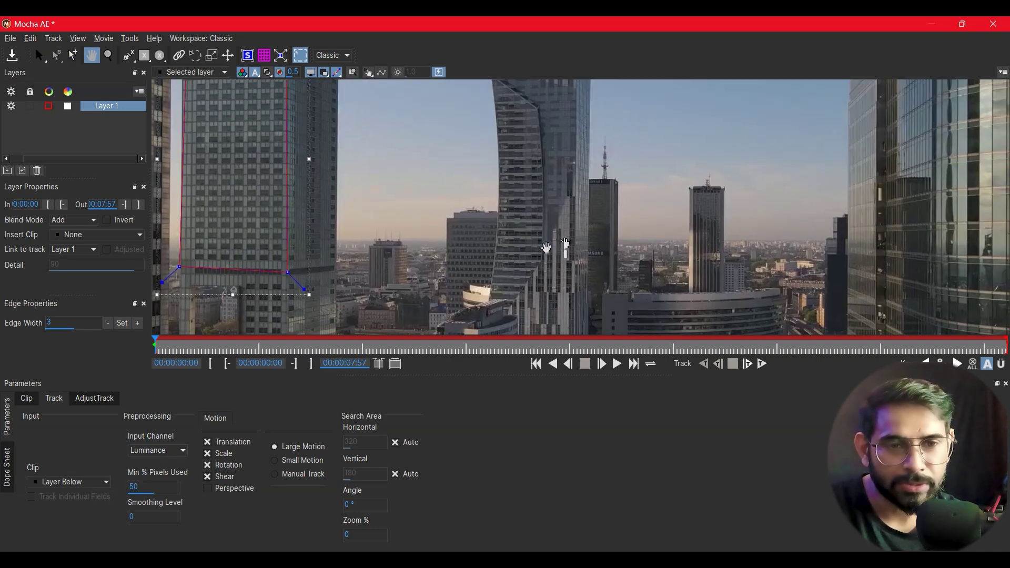
key("z")
mouse_move(640, 225)
left_mouse_down()
mouse_move(199, 342)
mouse_move(331, 315)
left_mouse_up()
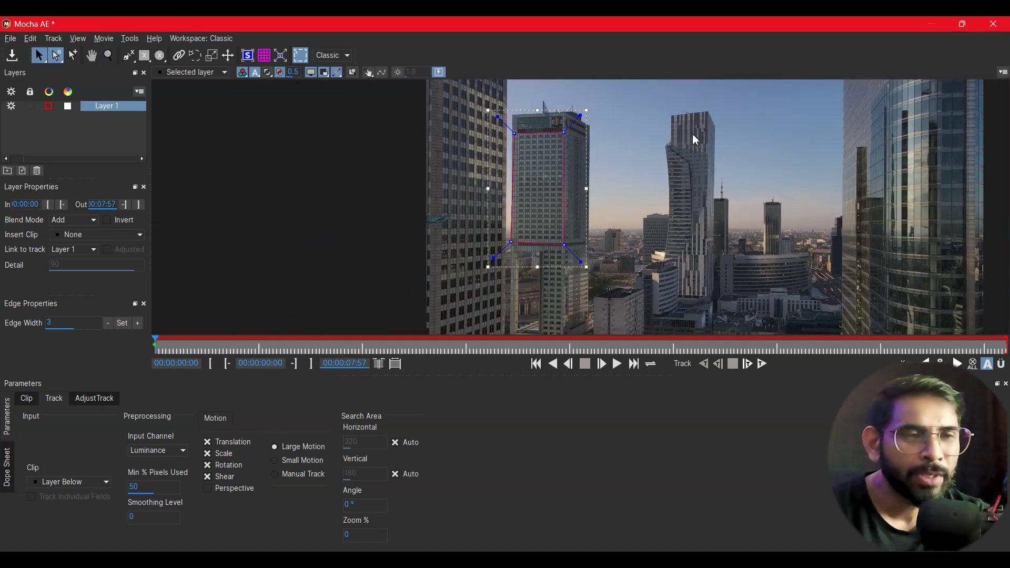
left_click(473, 152)
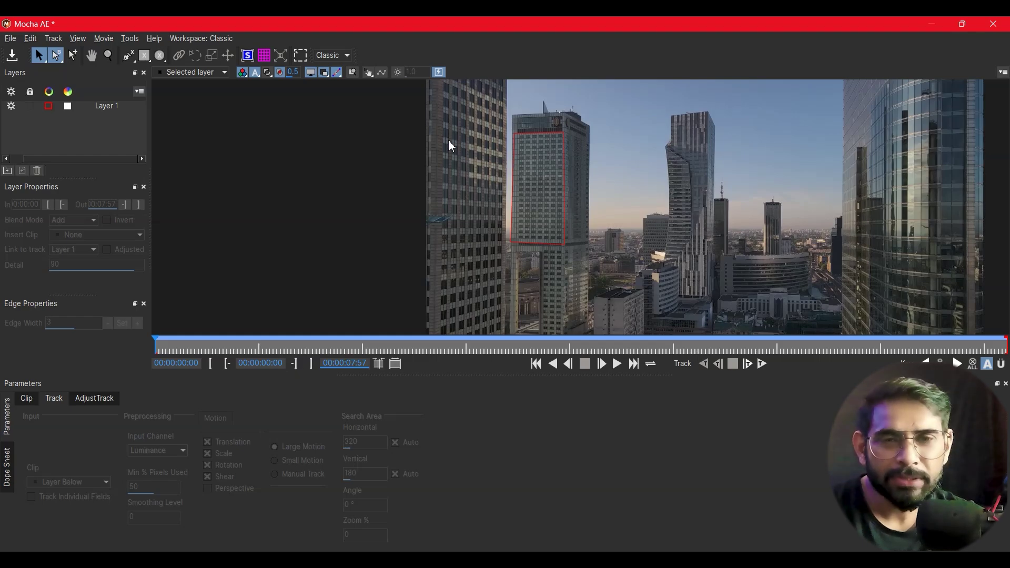
Step: Select Layer 1, show the surface grid, and track it forward to 00:00:17:01
left_click(562, 178)
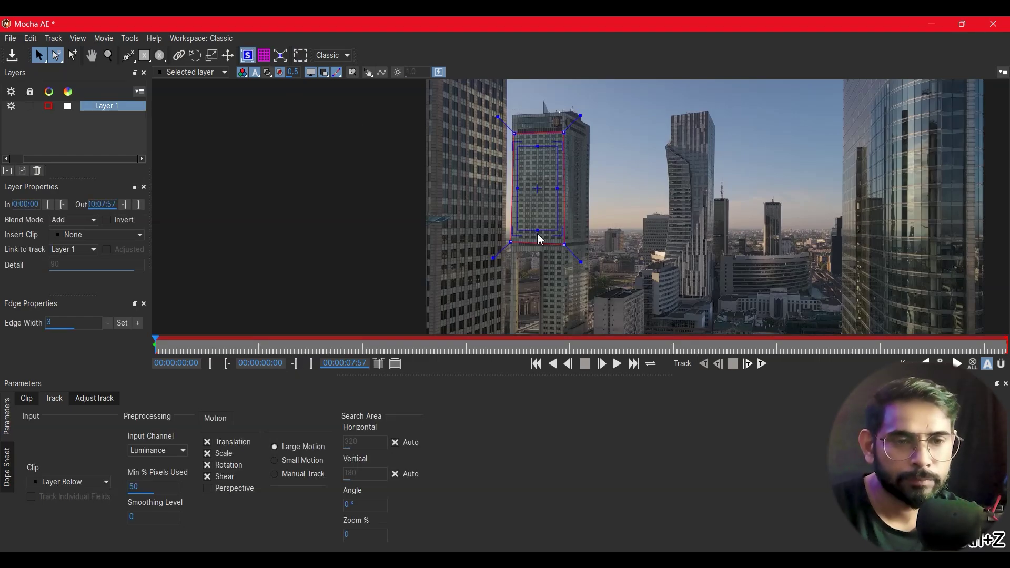
left_click(264, 61)
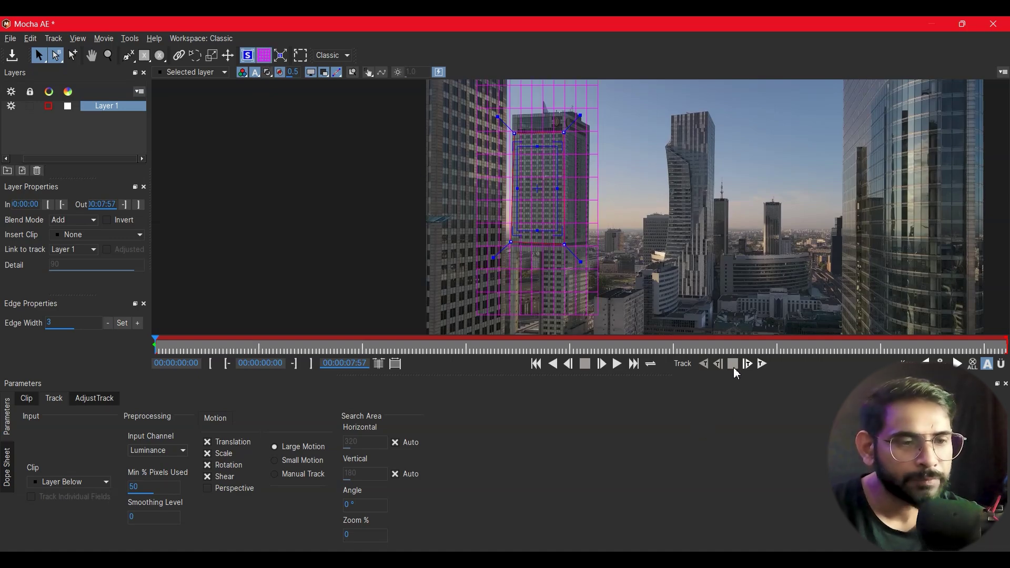
left_click(762, 364)
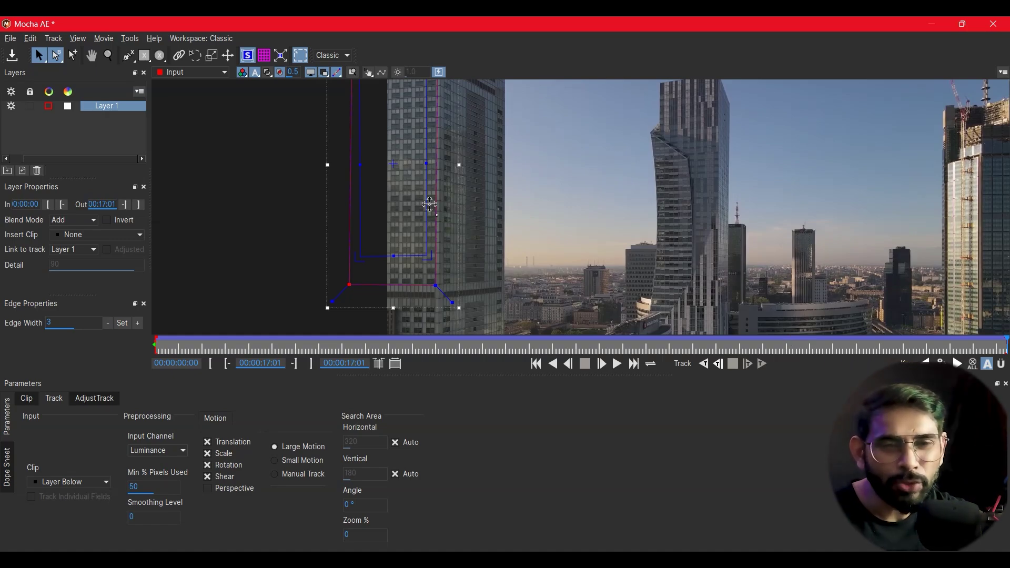
Step: Scrub to mid-clip and track Layer 1 backward to frame 0
left_click_drag(573, 351, 884, 347)
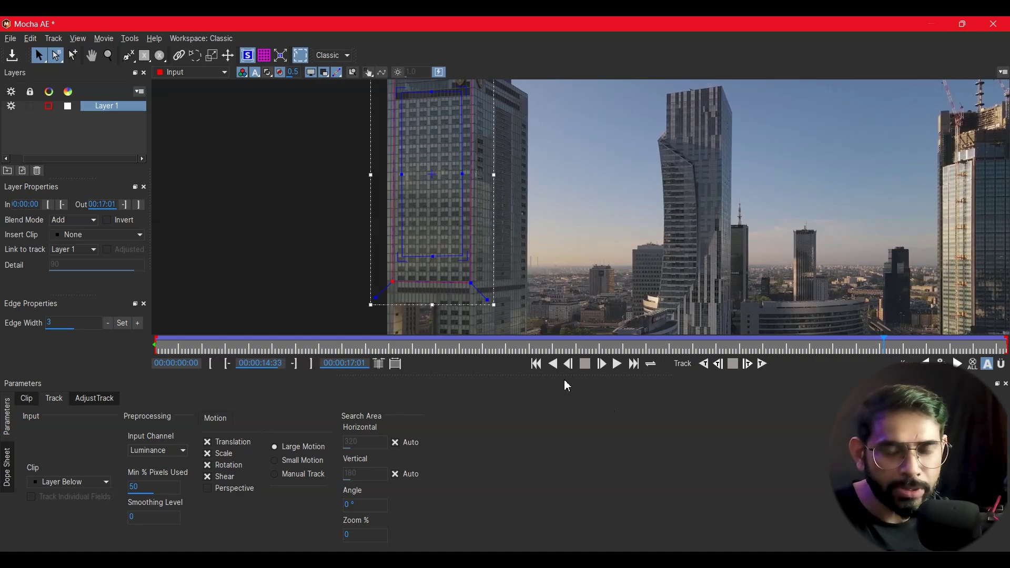
left_click(703, 363)
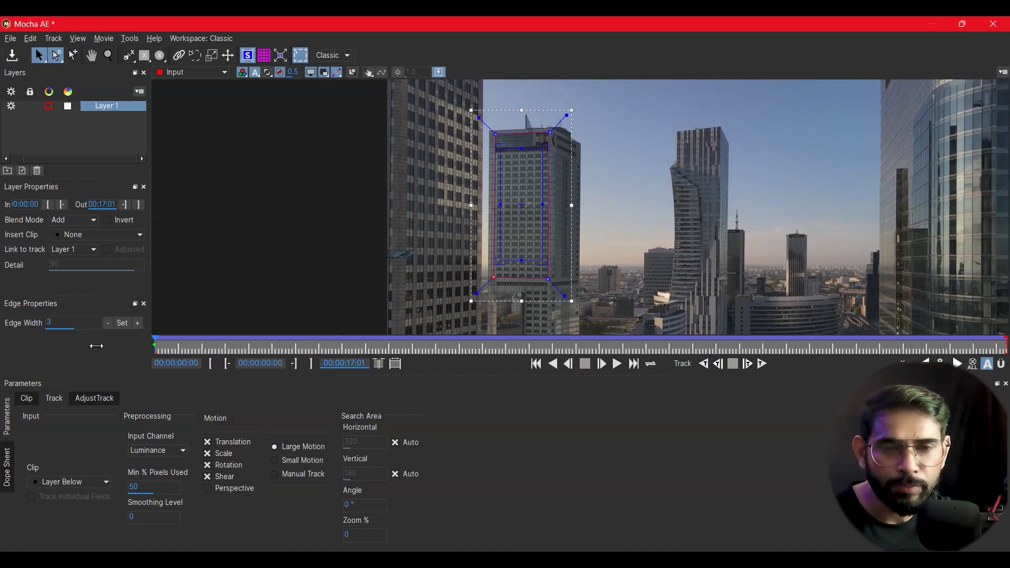
left_click(51, 241)
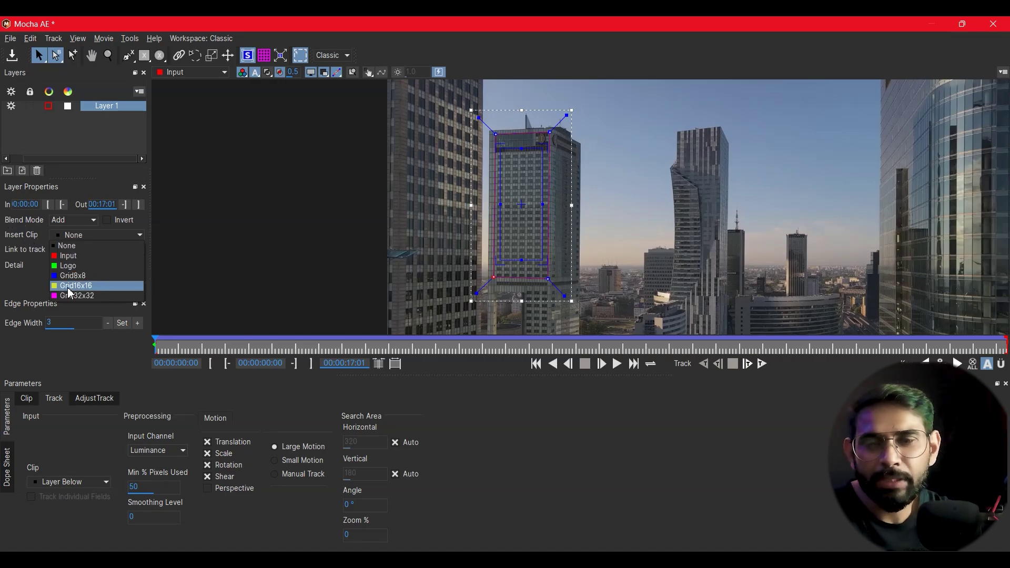
Step: Insert the Logo clip on Layer 1 and play back to check it follows the tower
key("Escape")
left_click(85, 268)
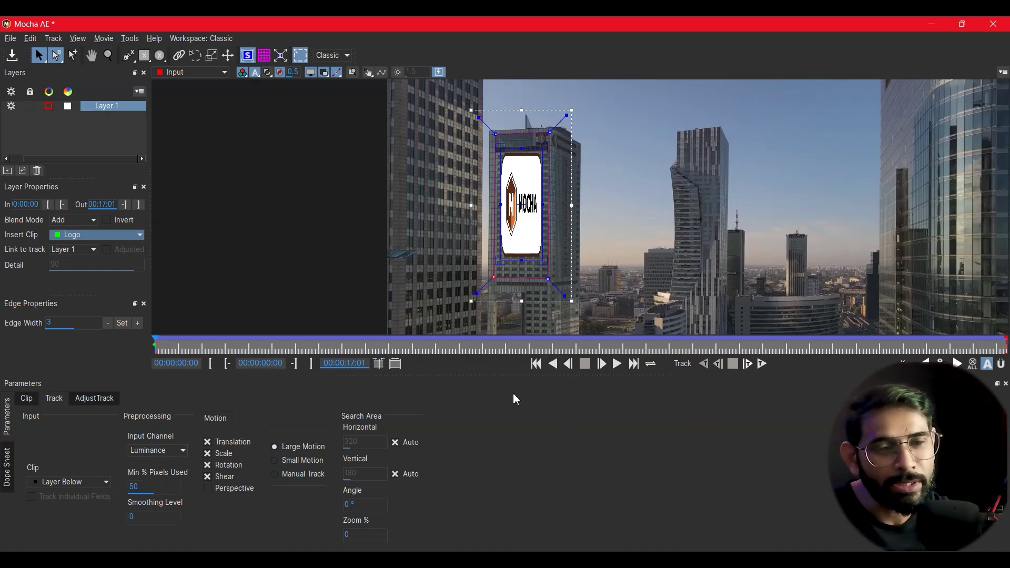
left_click(618, 365)
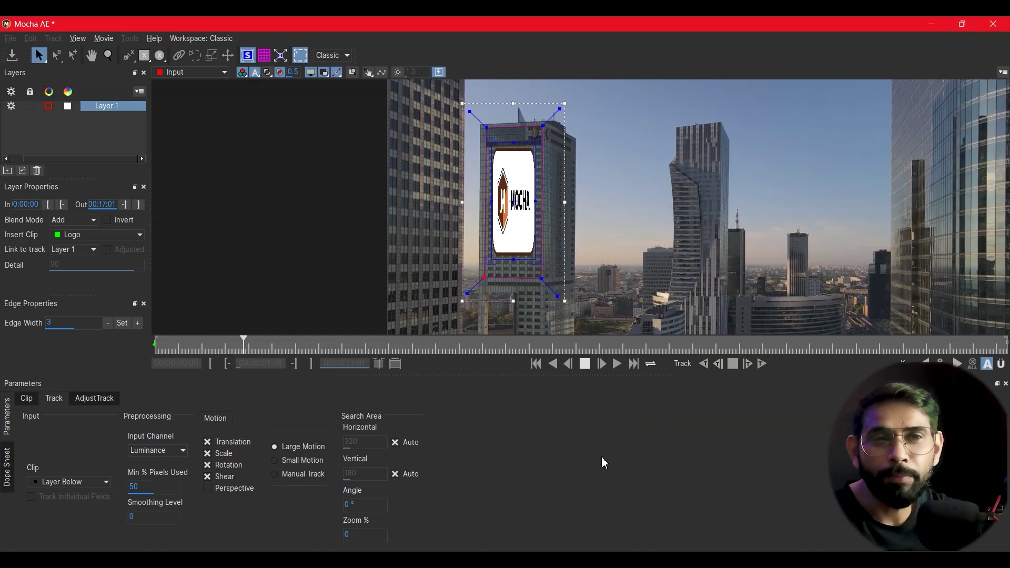
left_click(584, 363)
left_click(240, 346)
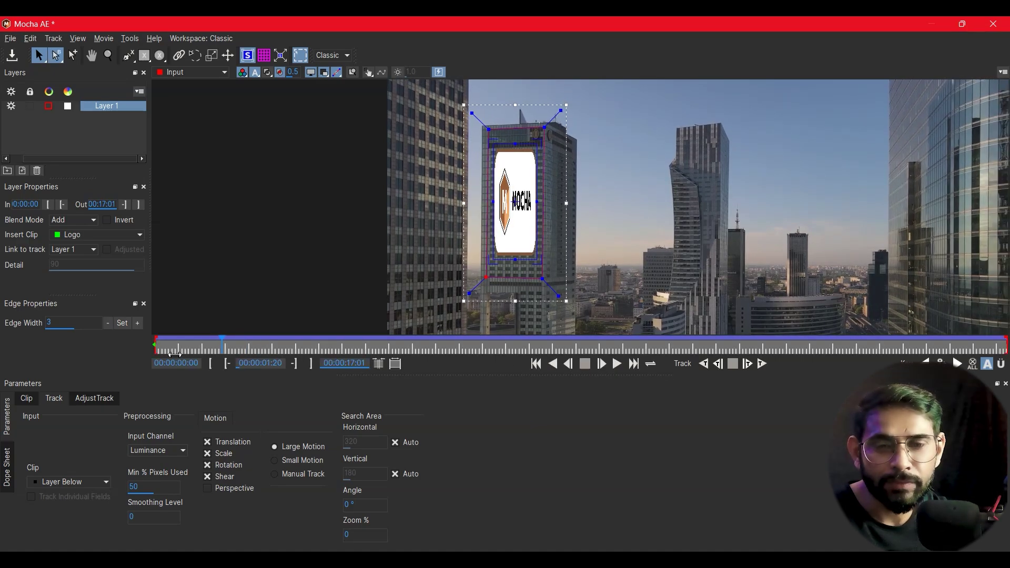
key("space")
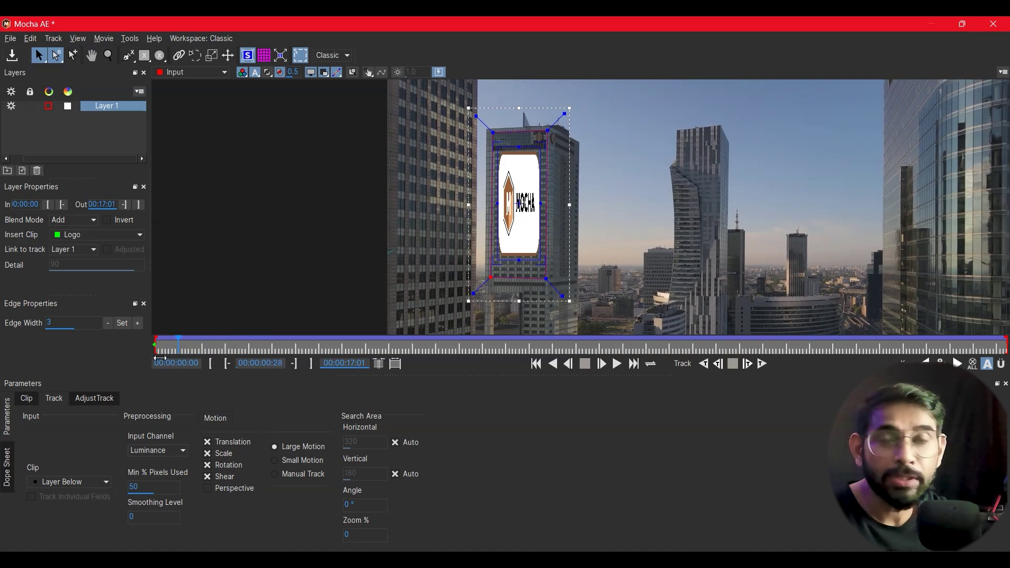
left_click_drag(164, 351, 147, 358)
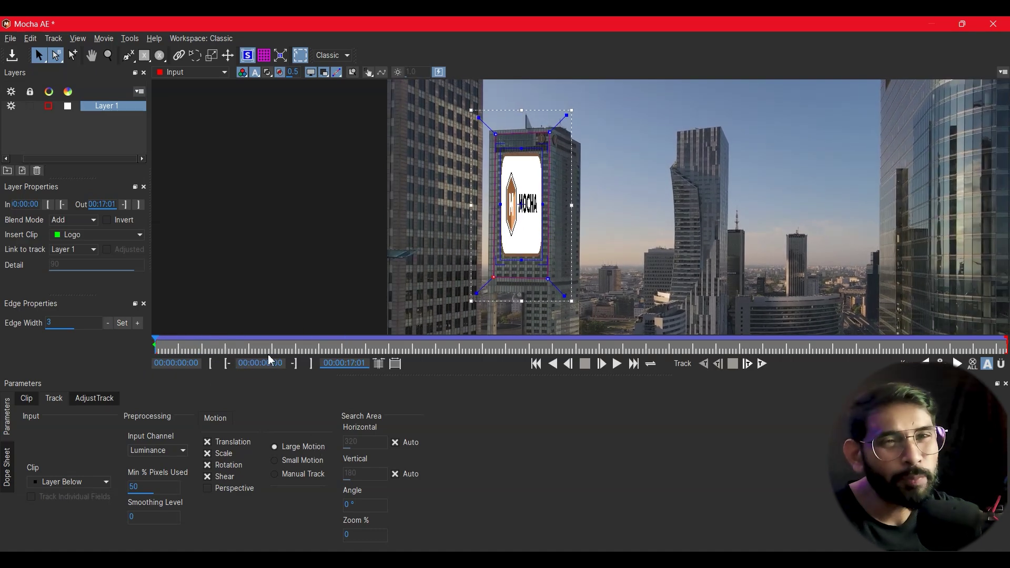
left_click(92, 235)
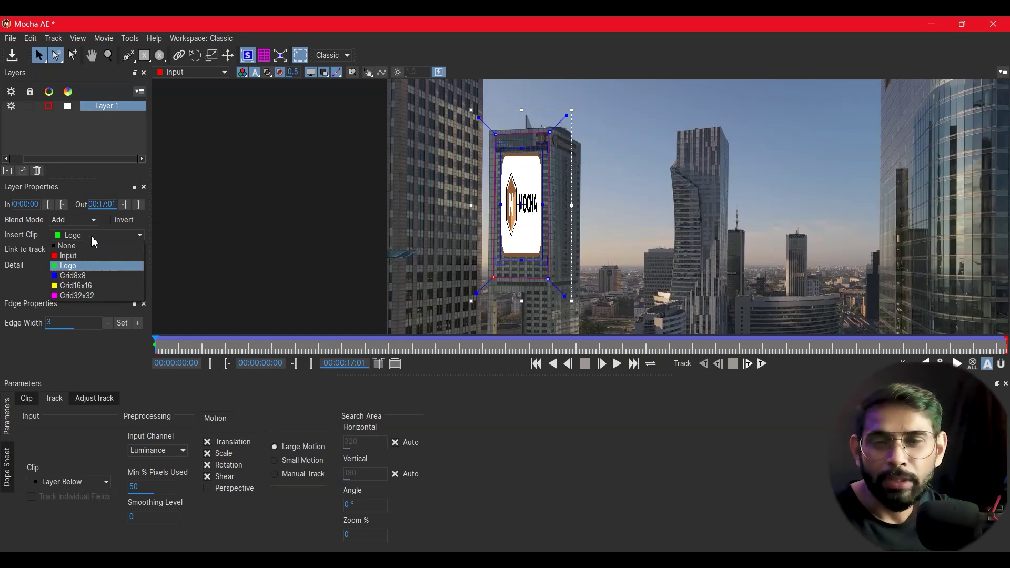
Step: Insert Grid16x16 to check the fit and drag the surface's top-right corner into place
left_click(97, 288)
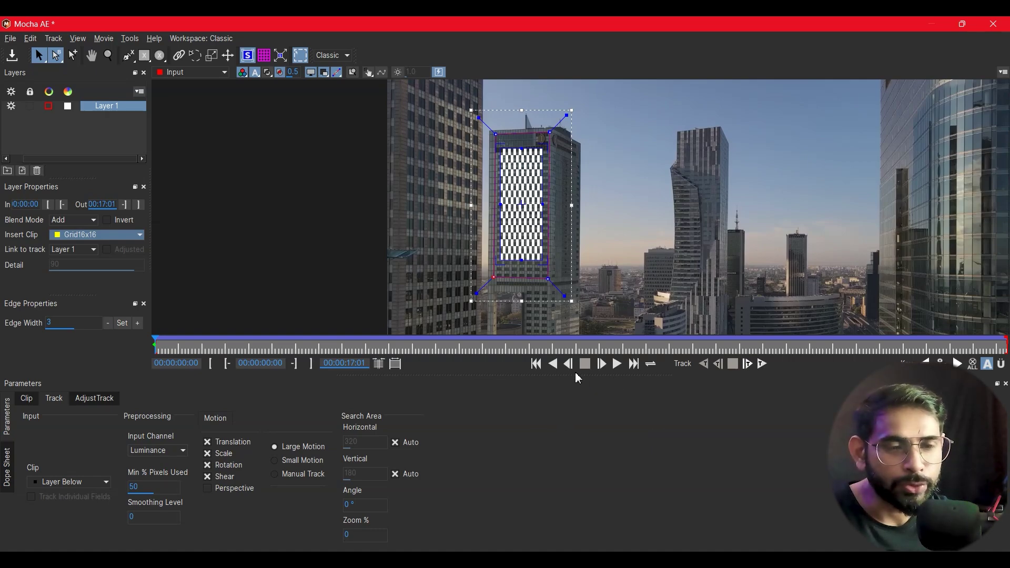
left_click(616, 363)
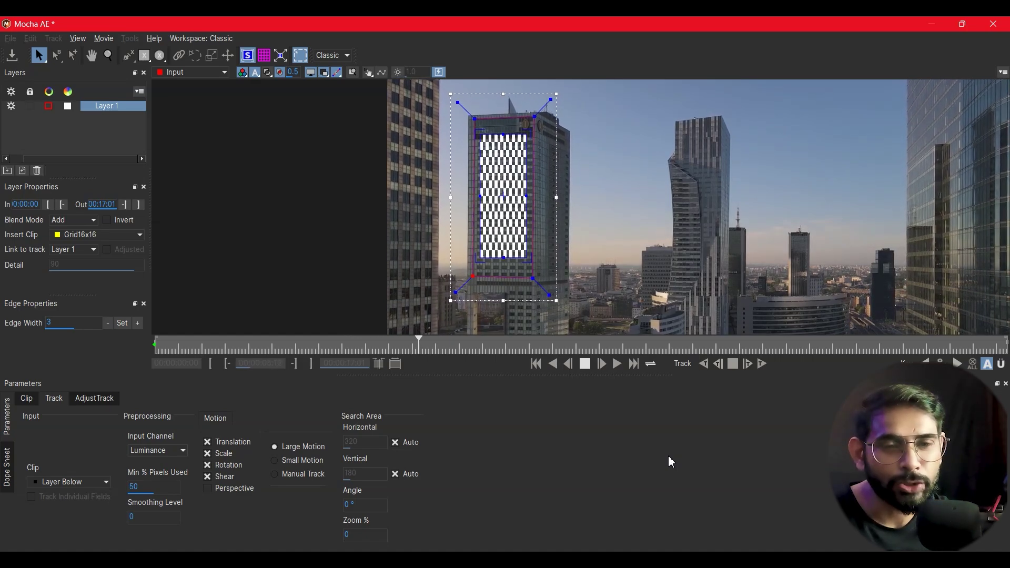
left_click(585, 366)
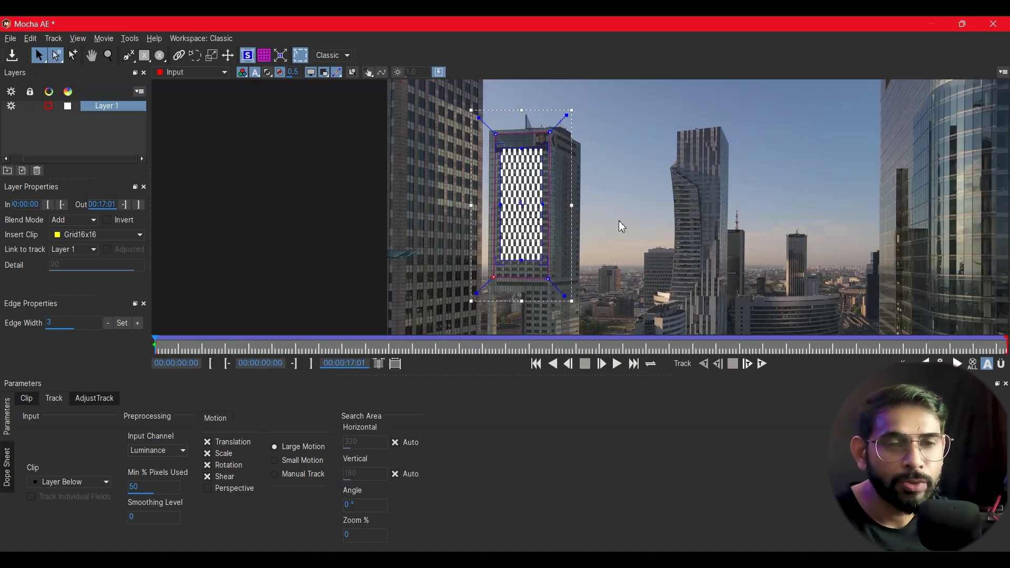
left_click_drag(547, 147, 555, 131)
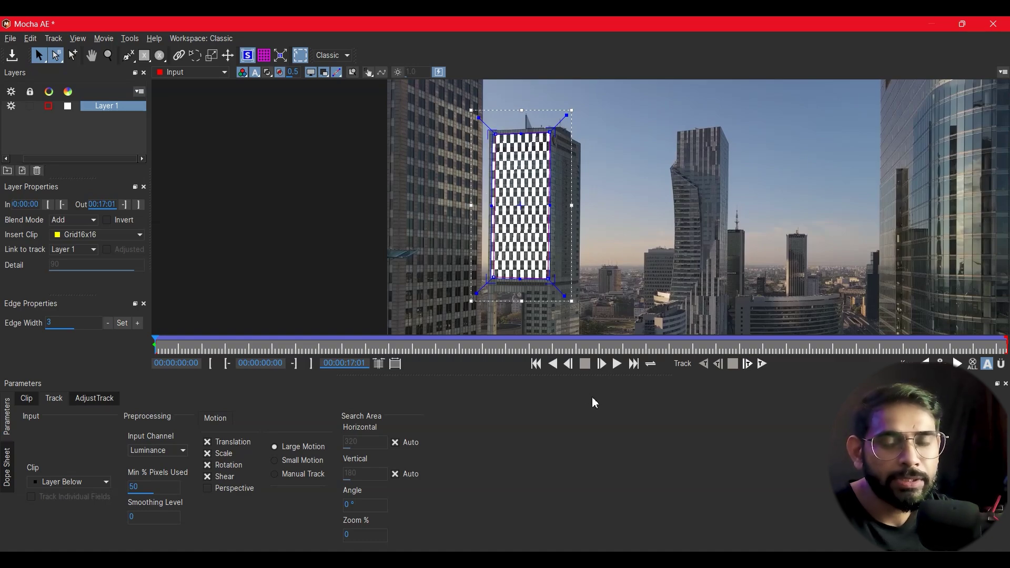
Step: Set Insert Clip back to None and save the Mocha project
left_click(82, 225)
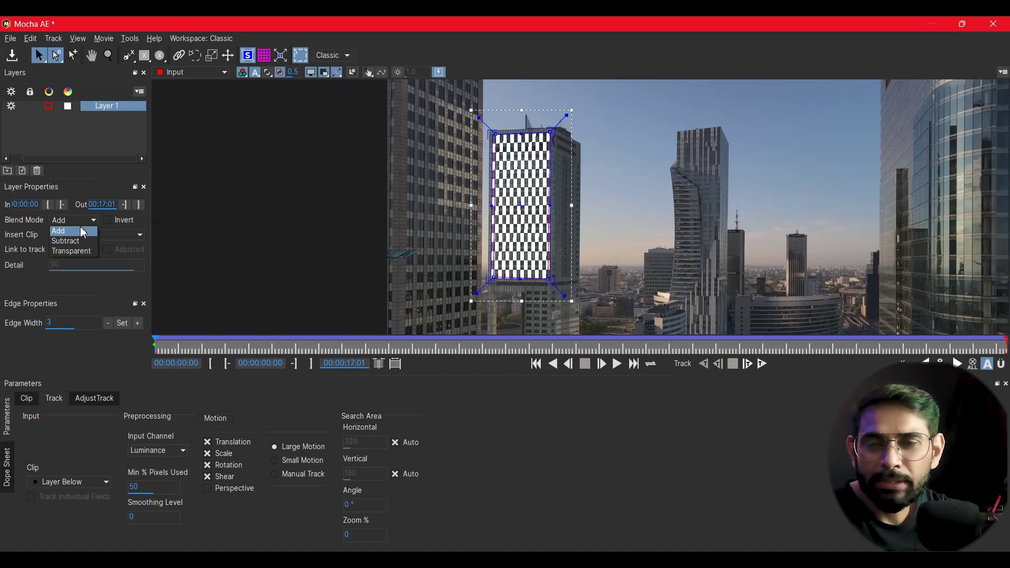
left_click(100, 238)
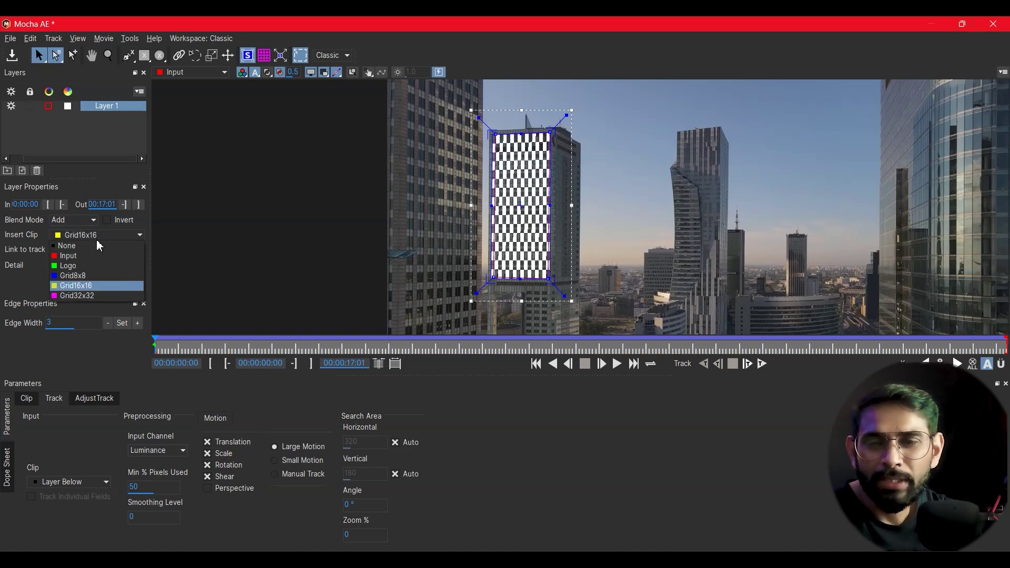
left_click(93, 249)
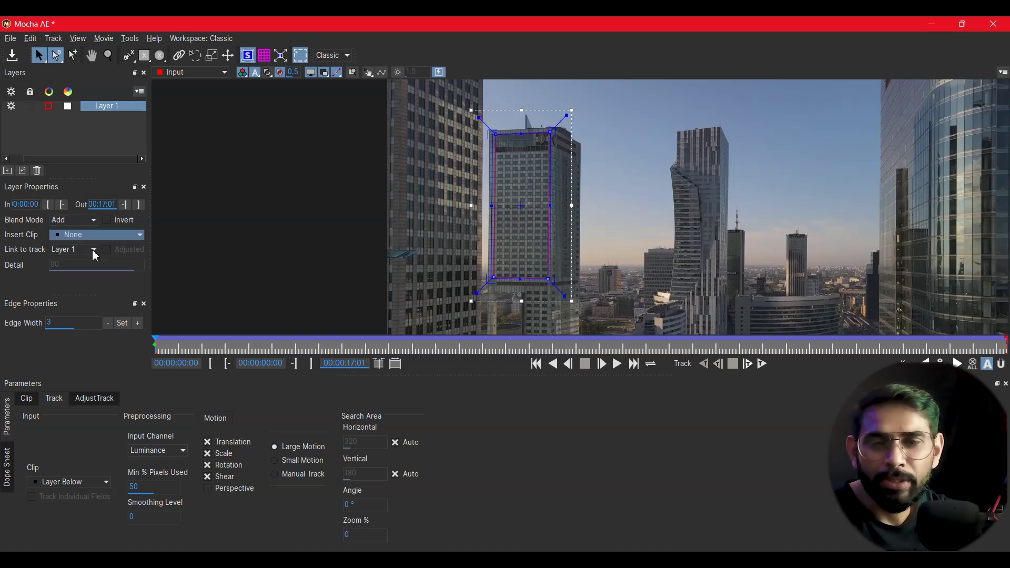
left_click(12, 57)
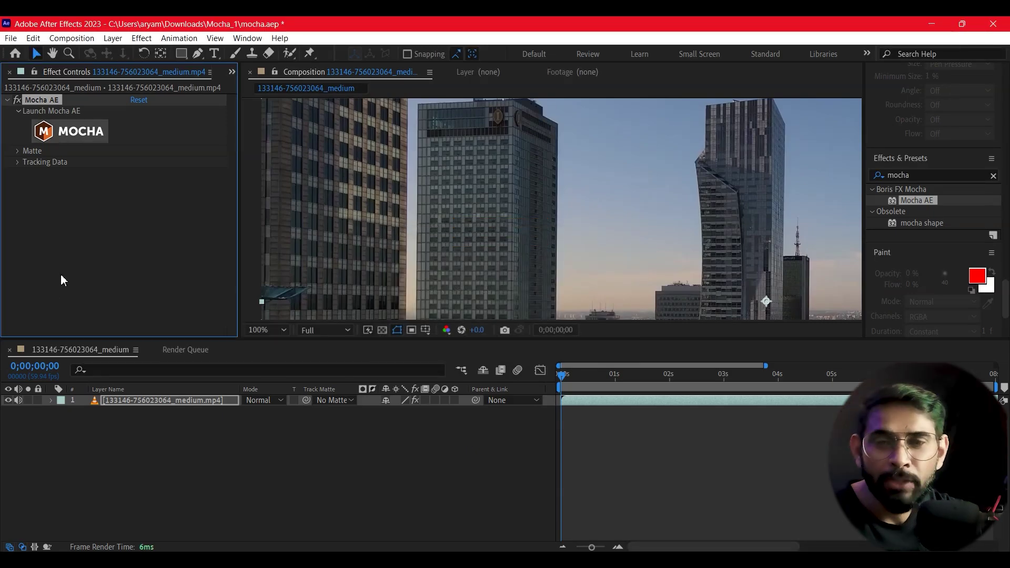
Step: Create AE masks from the Mocha AE Matte settings to isolate the tower facade against black
left_click(18, 150)
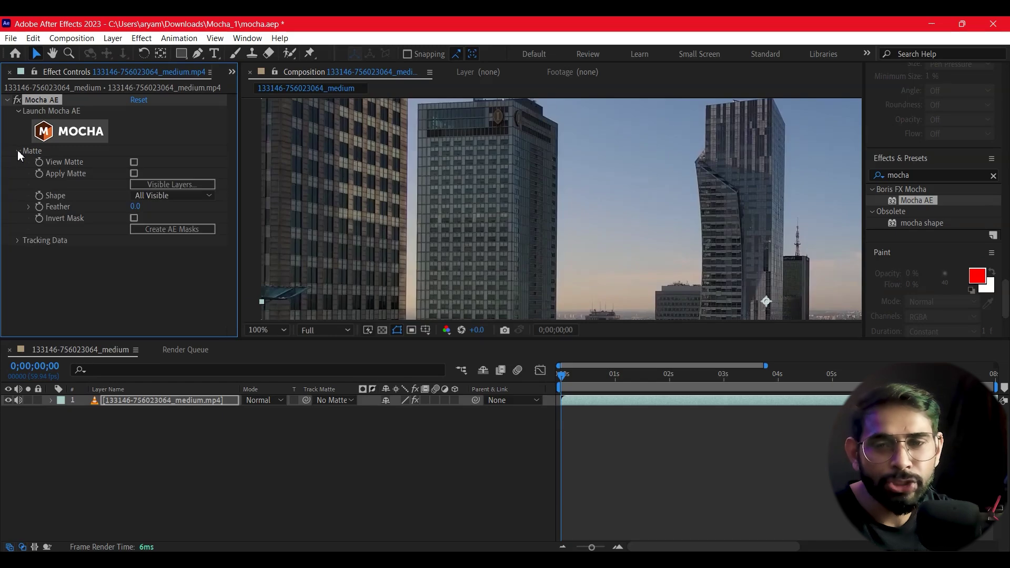
left_click(188, 231)
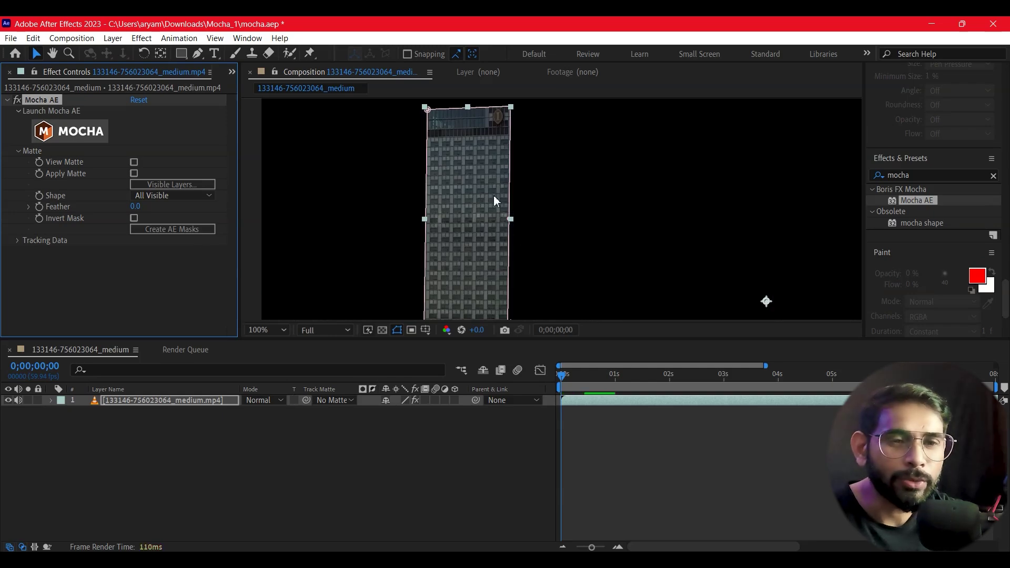
scroll(569, 181, "down", 2)
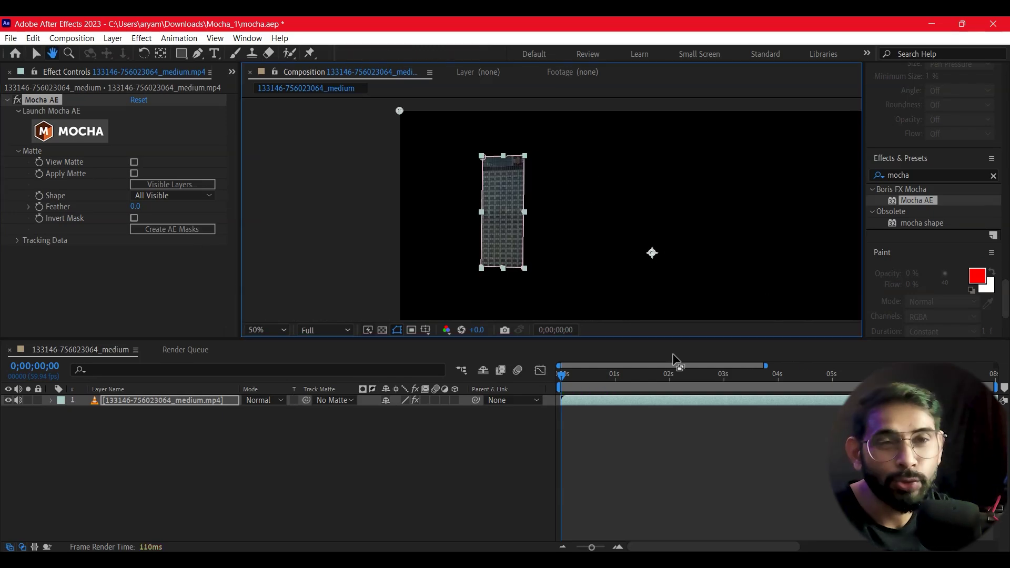
left_click(159, 444)
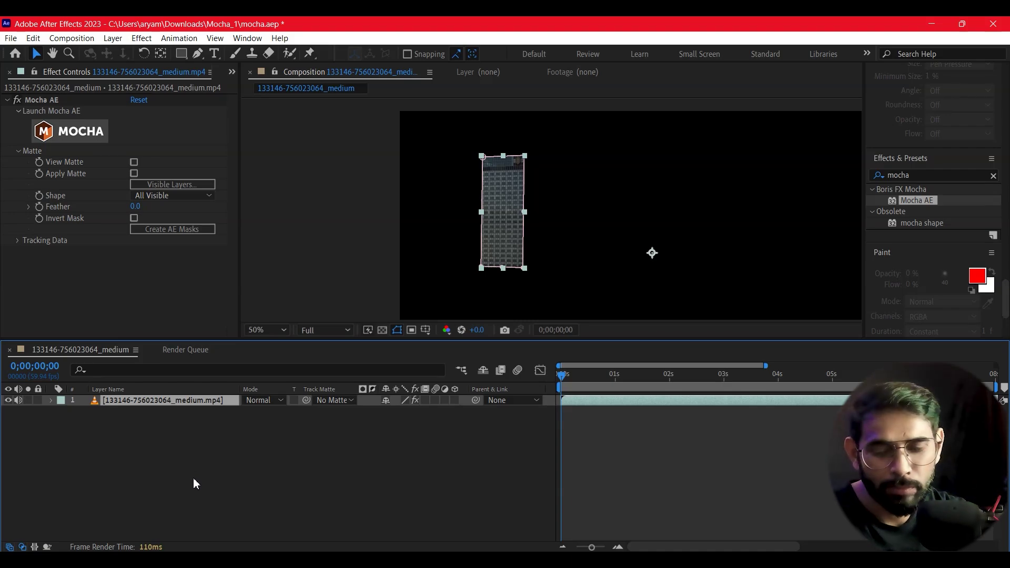
Step: Duplicate the drone layer and set the copy's Mask 1 mode to Subtract
key("ctrl+d")
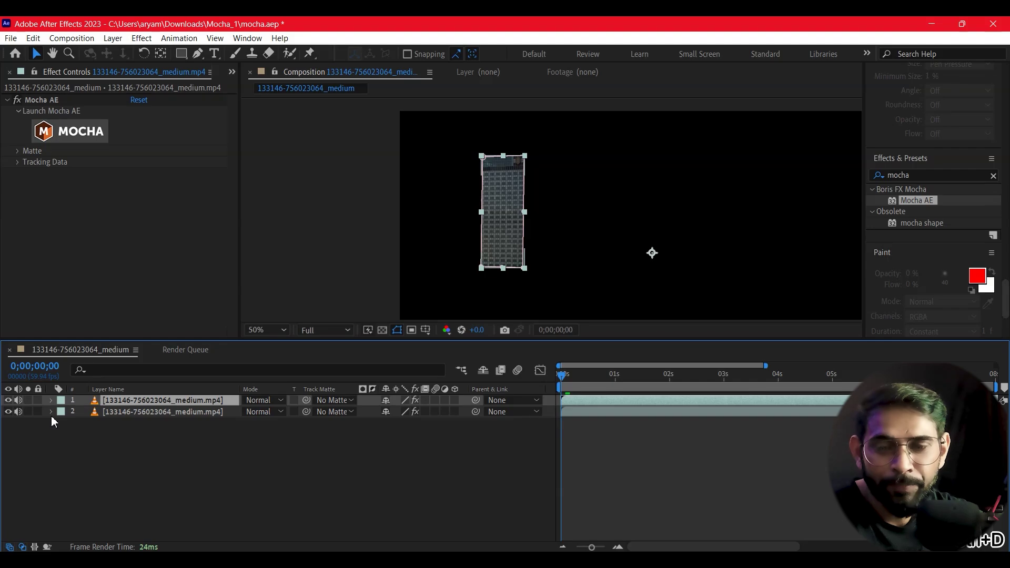
left_click(51, 413)
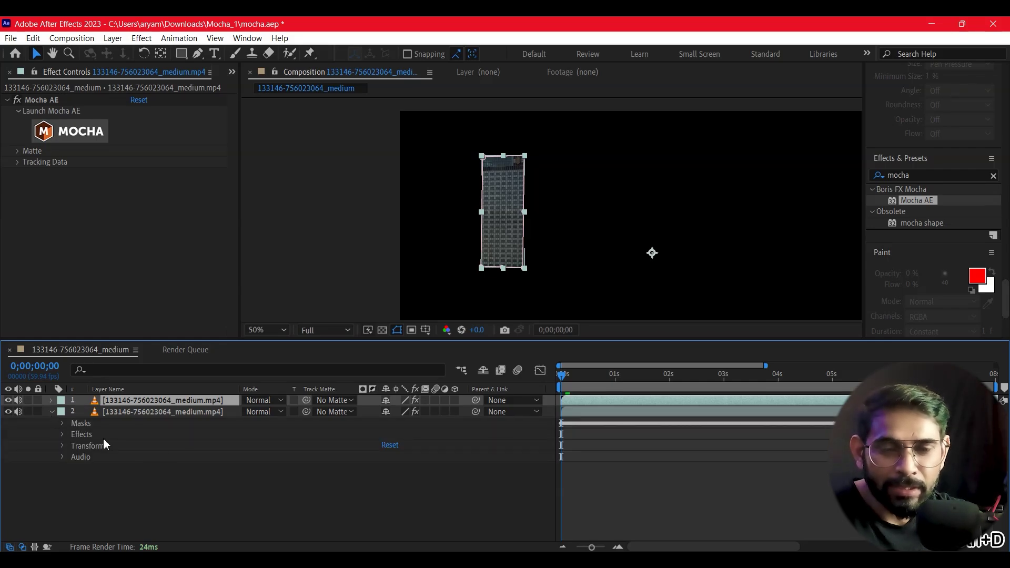
left_click(63, 425)
left_click(396, 434)
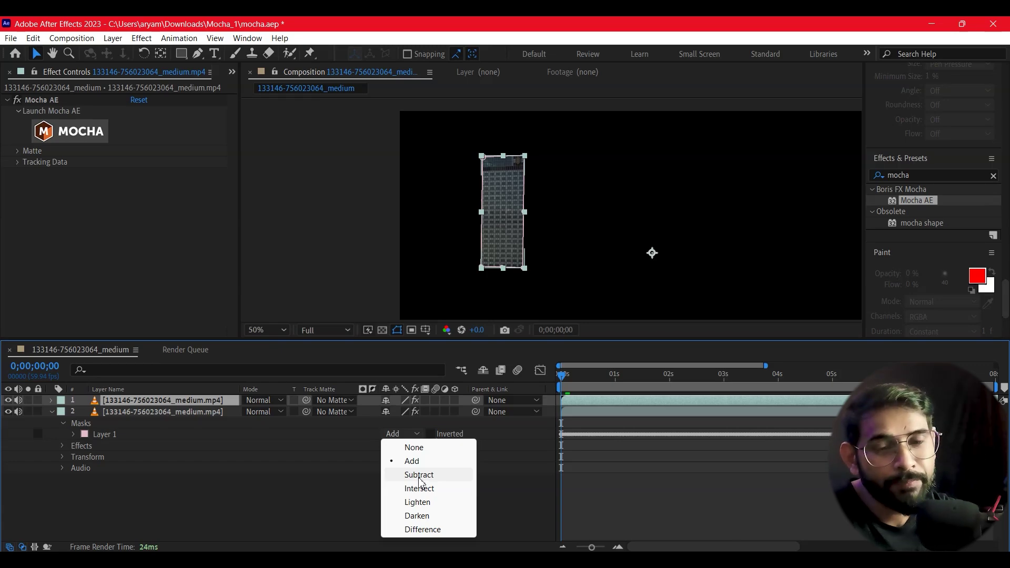
left_click(419, 475)
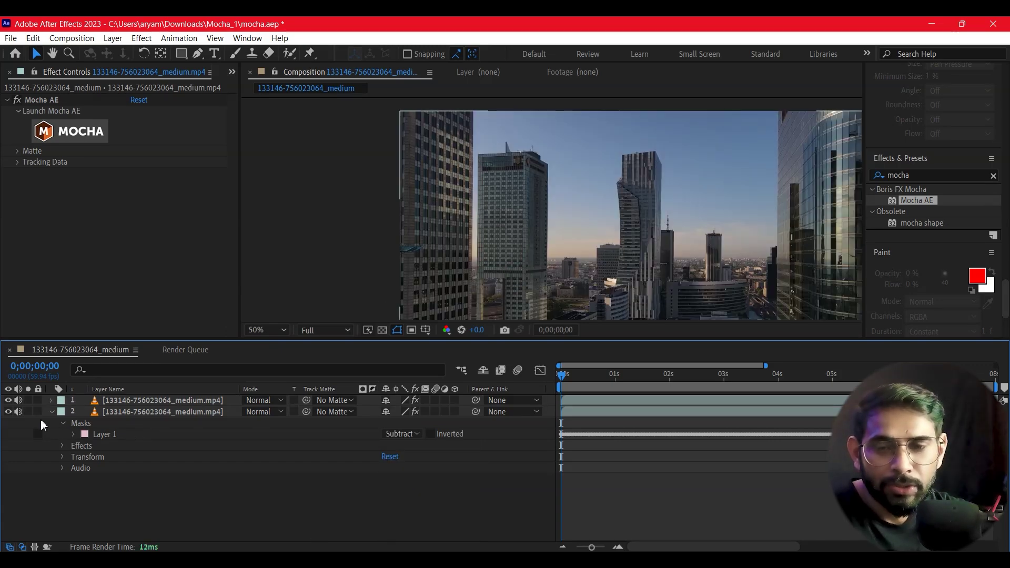
Step: Toggle the subtracted duplicate's visibility to compare, then select the top matted building layer
left_click(131, 411)
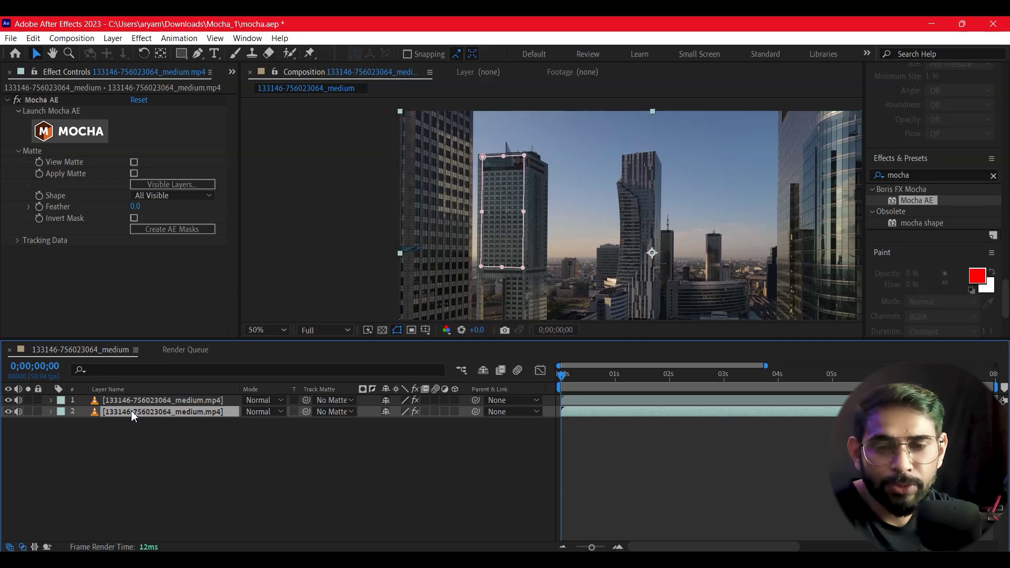
left_click(8, 412)
left_click(8, 411)
left_click(8, 411)
left_click(8, 411)
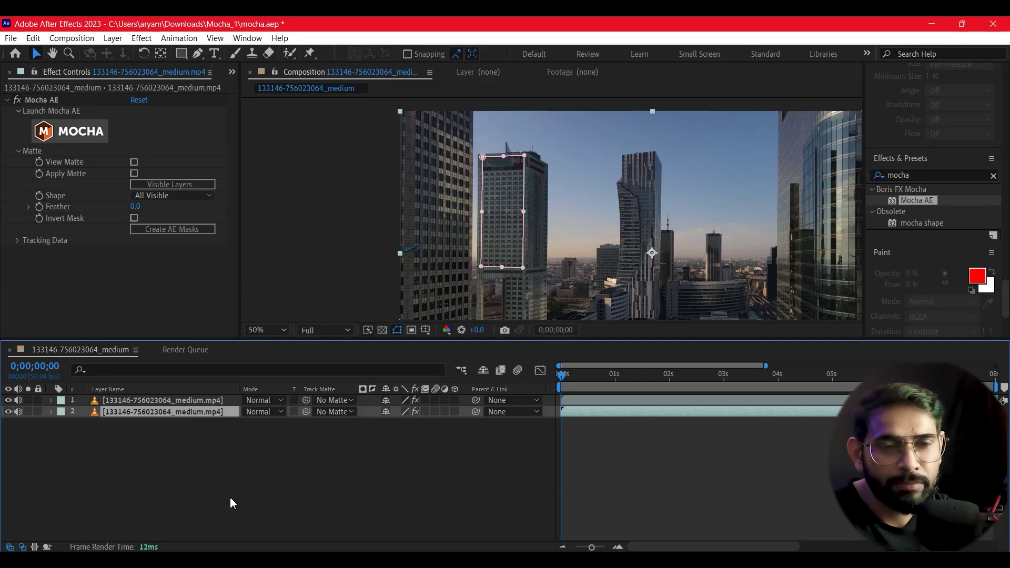
left_click(187, 421)
left_click(163, 399)
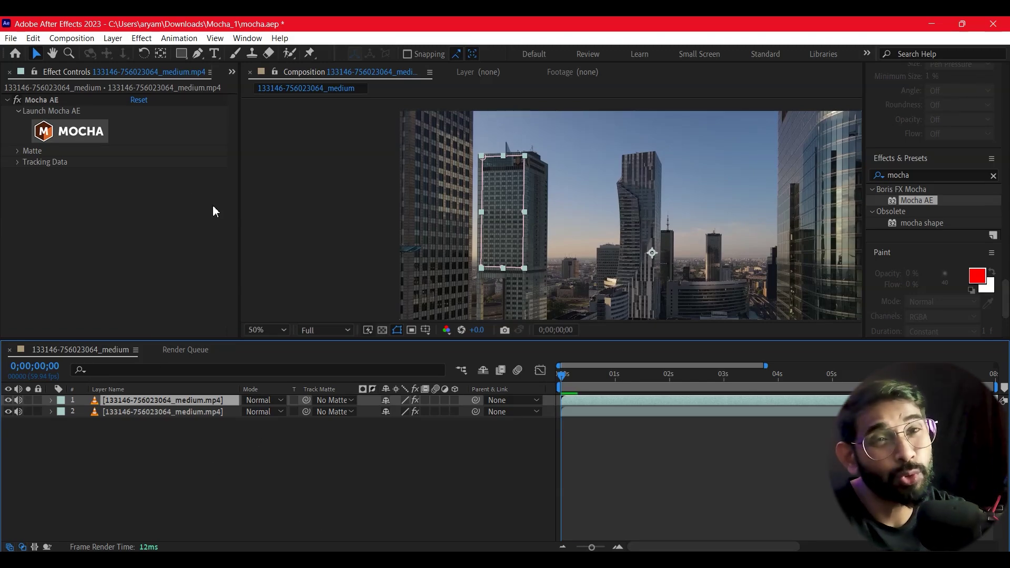
Step: Drag the 4167410-hd_720_900_30fps.mp4 clip from the Project panel between the two drone layers
left_click(231, 71)
left_click(263, 88)
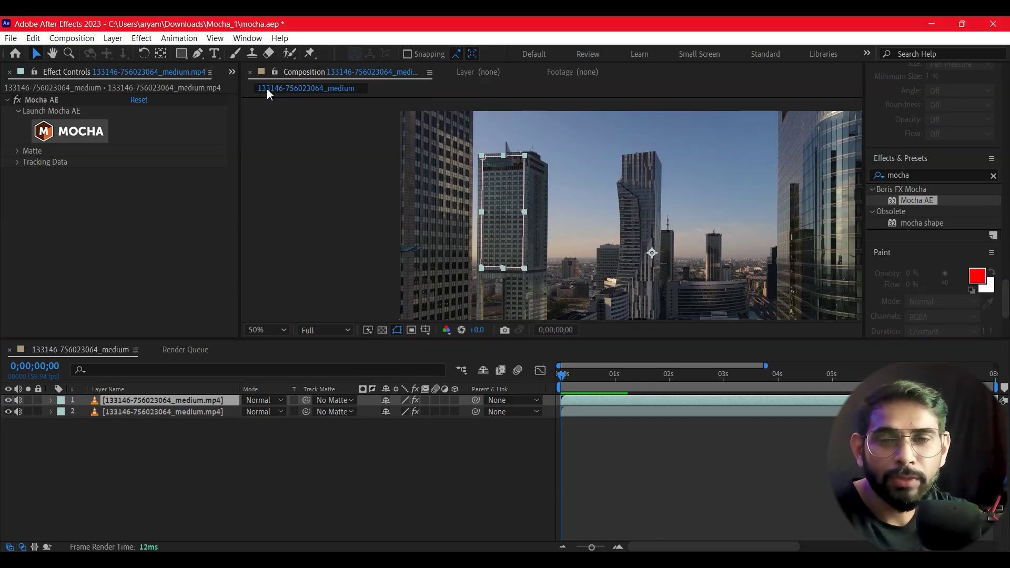
left_click(49, 216)
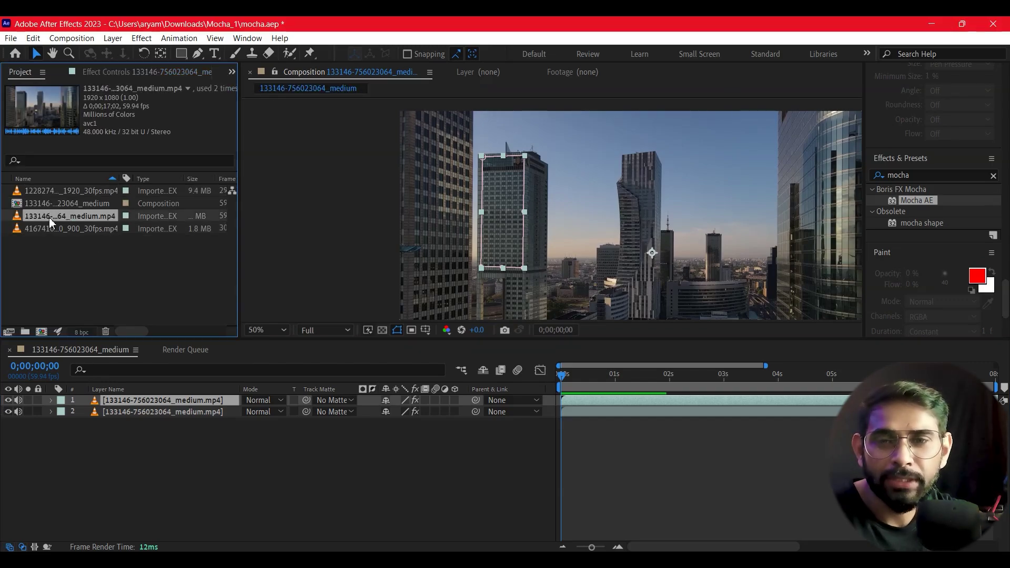
left_click(45, 192)
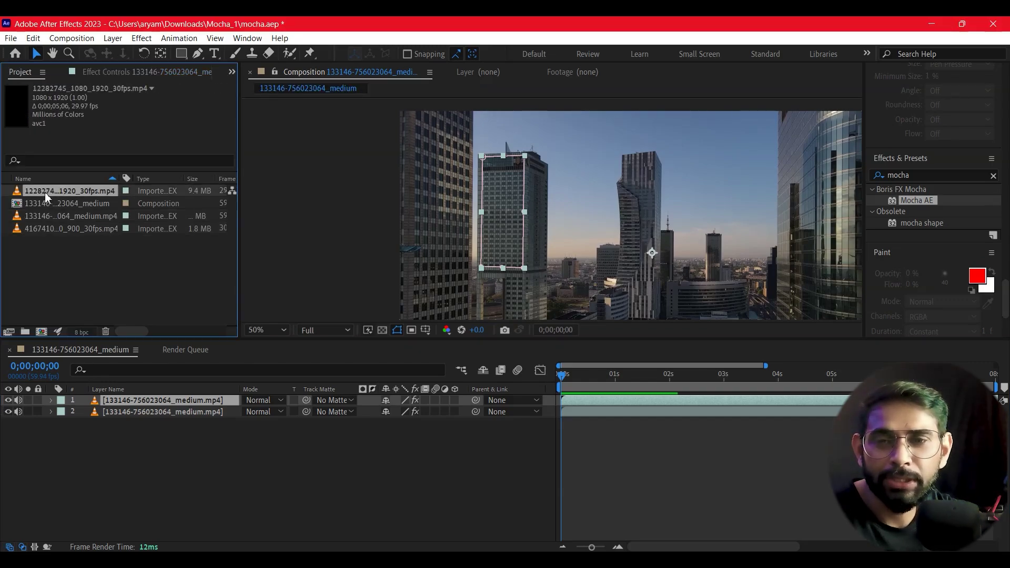
left_click(45, 228)
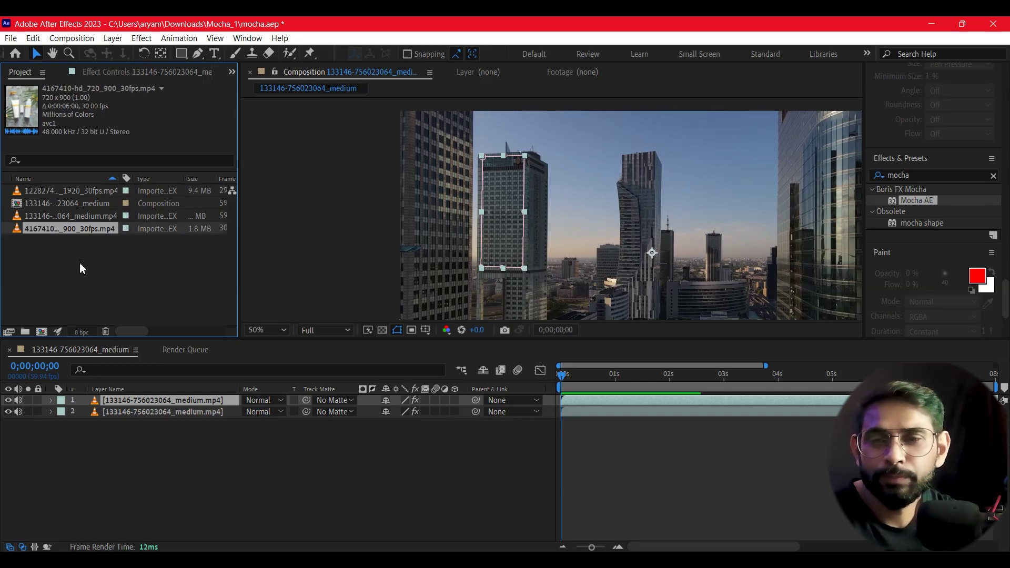
left_click_drag(30, 231, 127, 411)
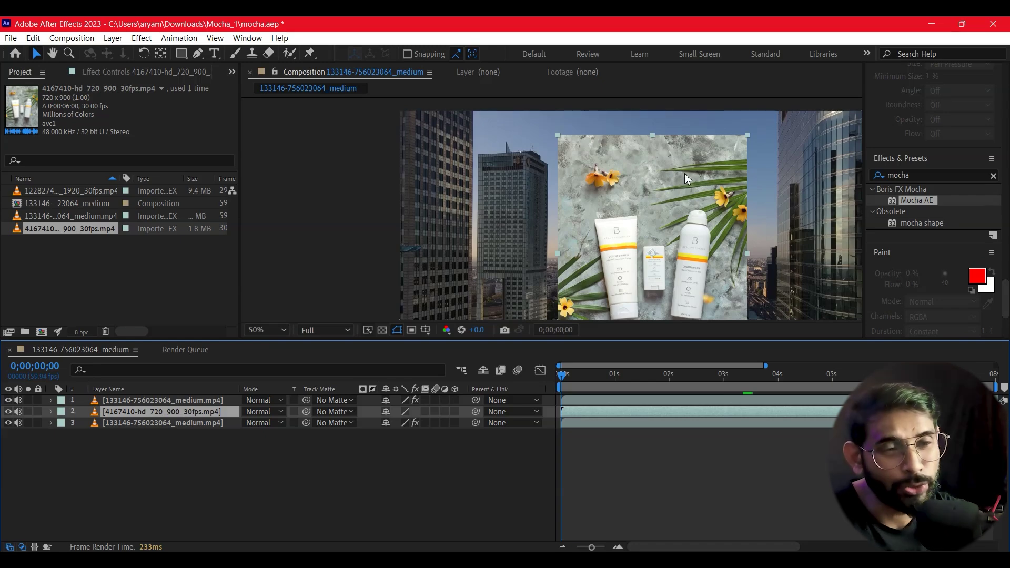
Step: Reveal the Anchor Point property of the product layer and the bottom drone layer
left_click(51, 423)
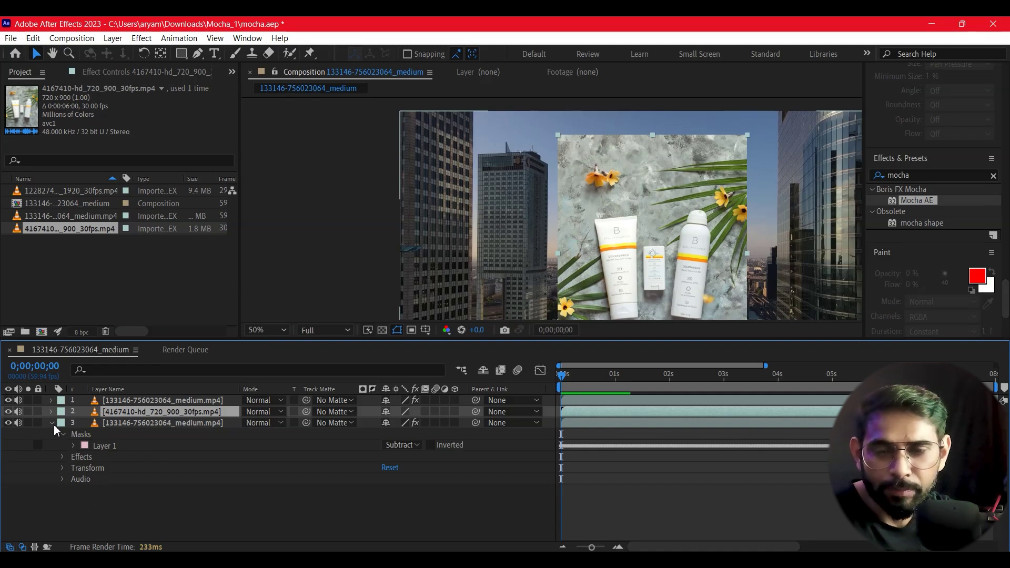
left_click(51, 423)
left_click(120, 424, "ctrl")
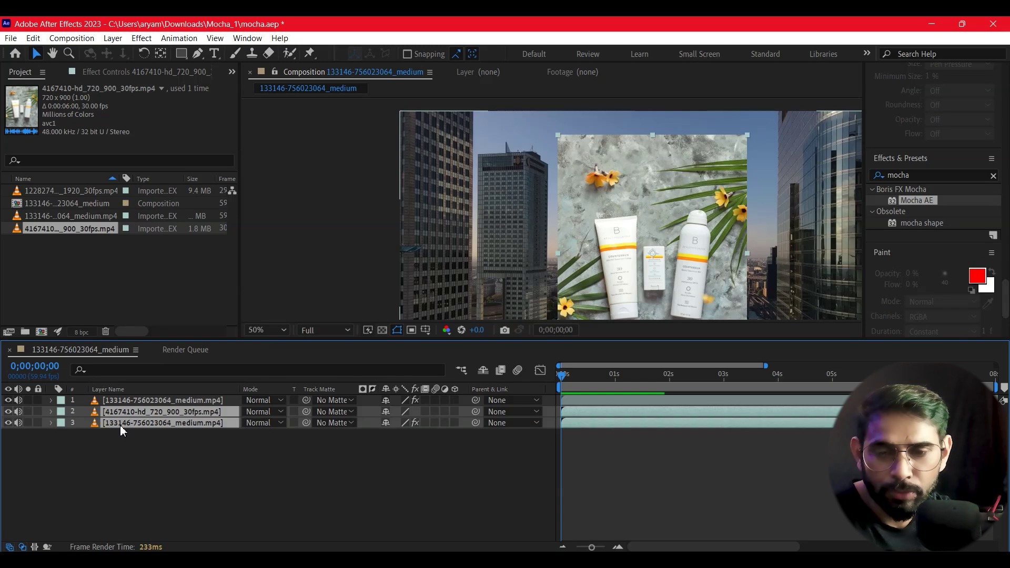
key("a")
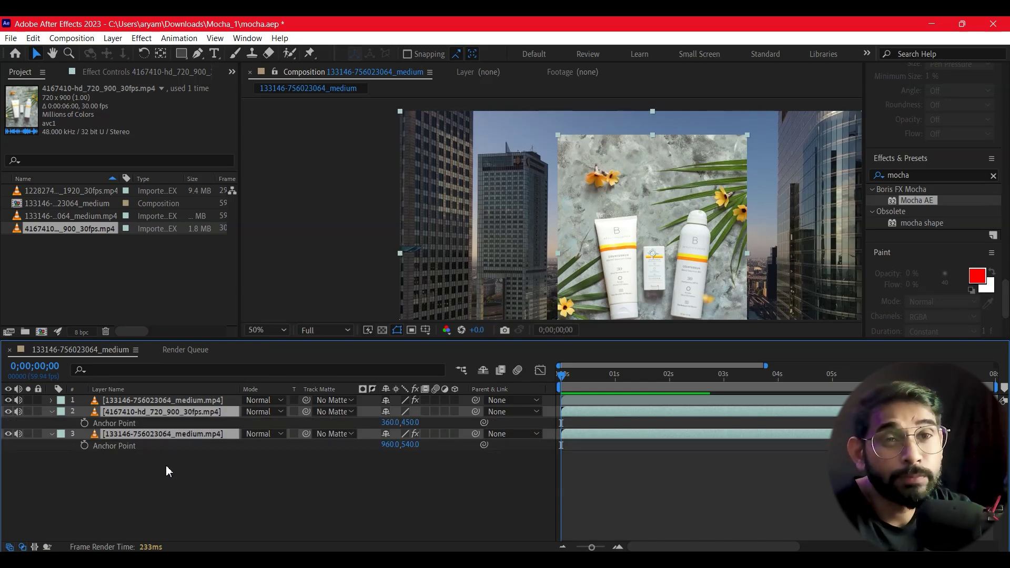
left_click(135, 467)
left_click(102, 447)
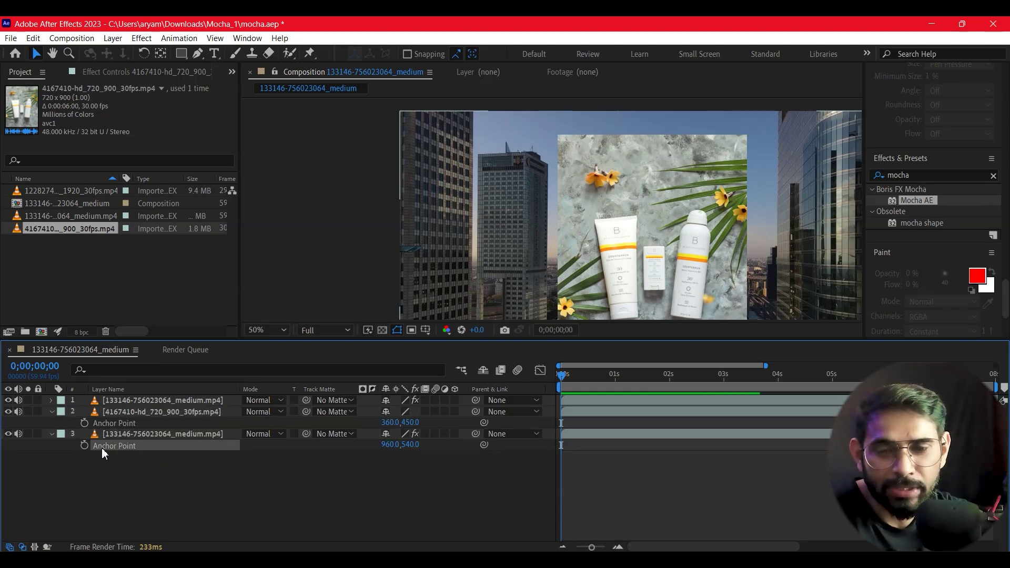
Step: Paste the drone layer's 960,540 anchor point onto the product clip, then collapse both layers
left_click(92, 453)
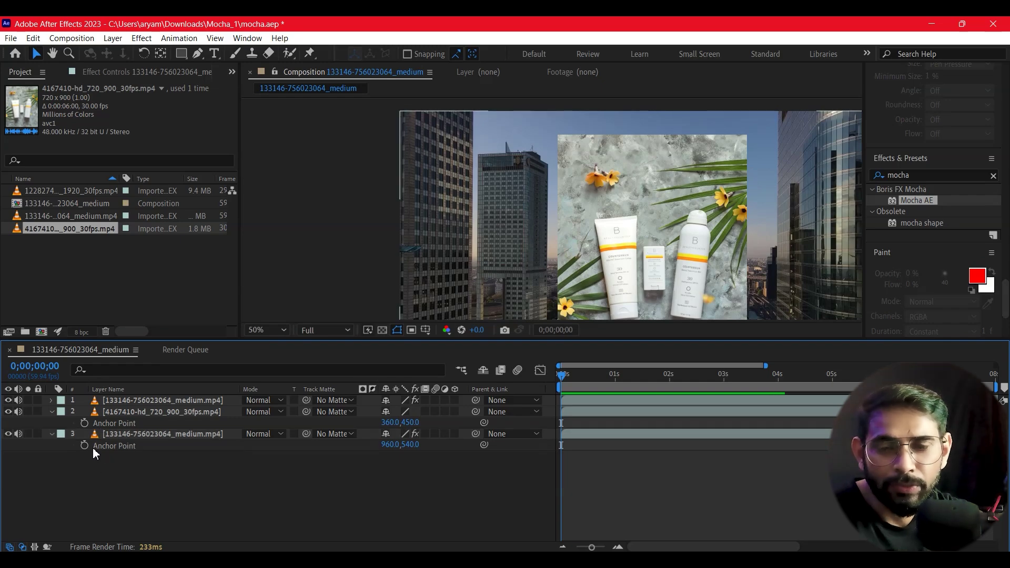
left_click(93, 447)
left_click(118, 460)
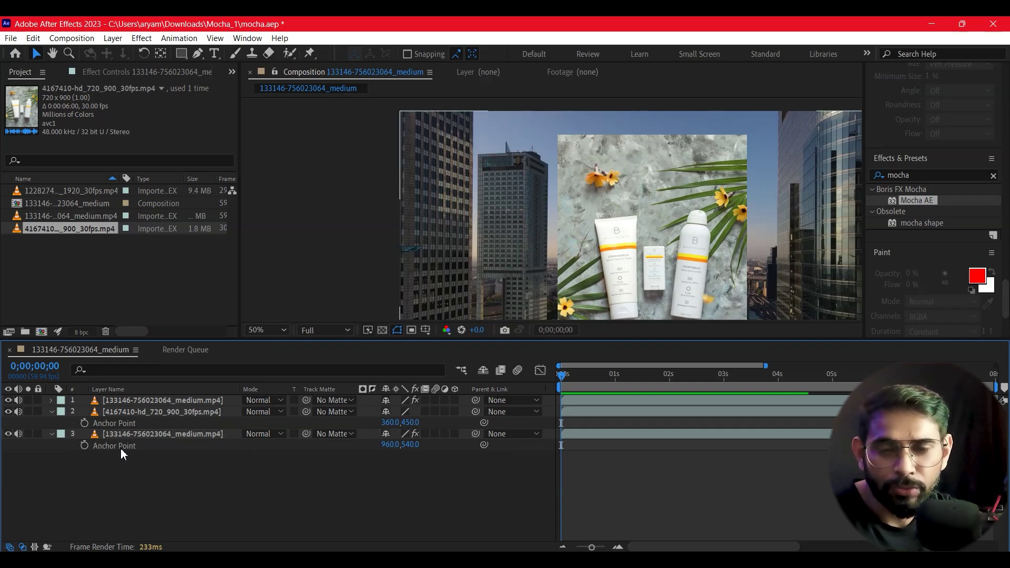
left_click(109, 445)
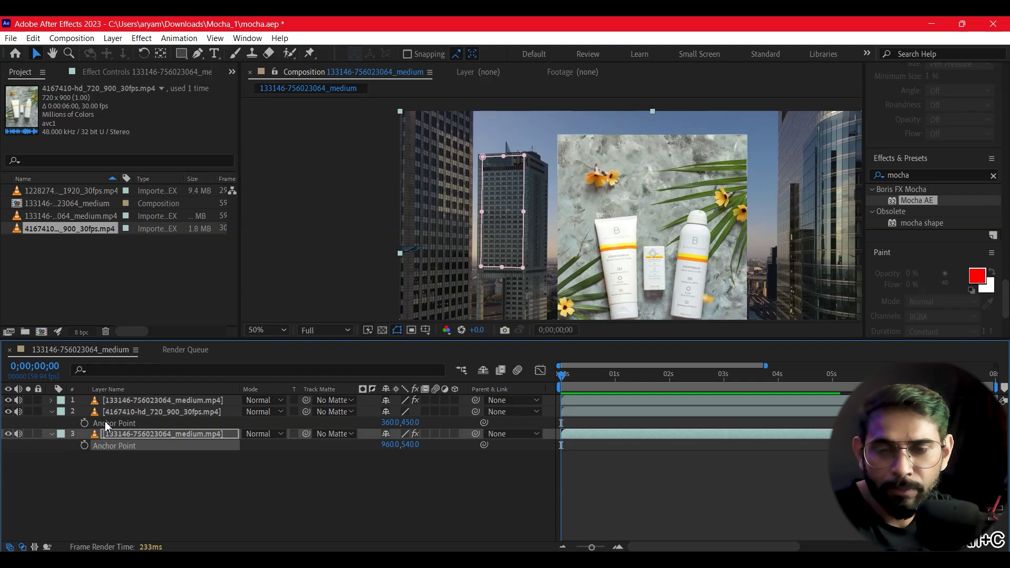
left_click(110, 413)
left_click(115, 423)
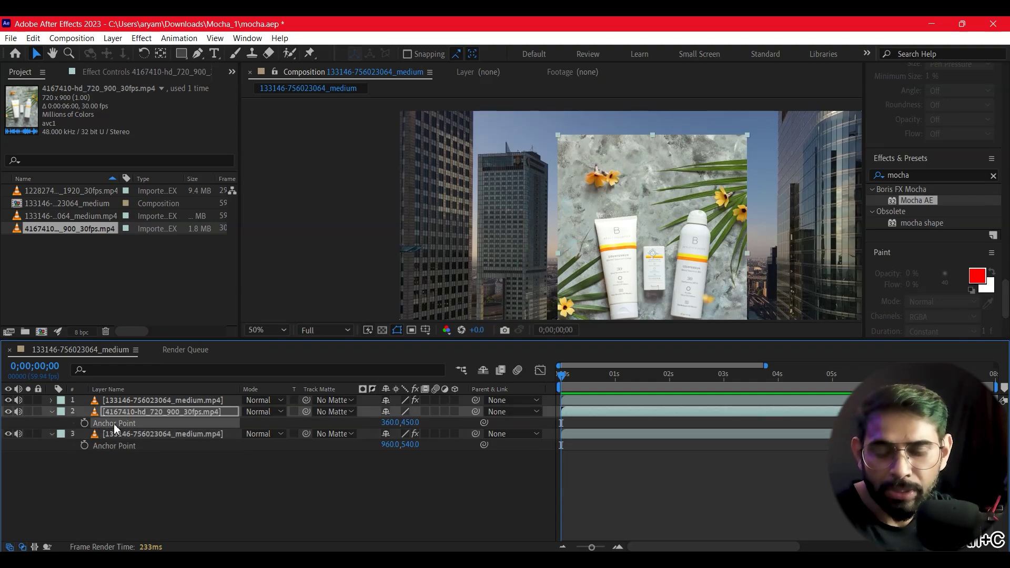
key("ctrl+v")
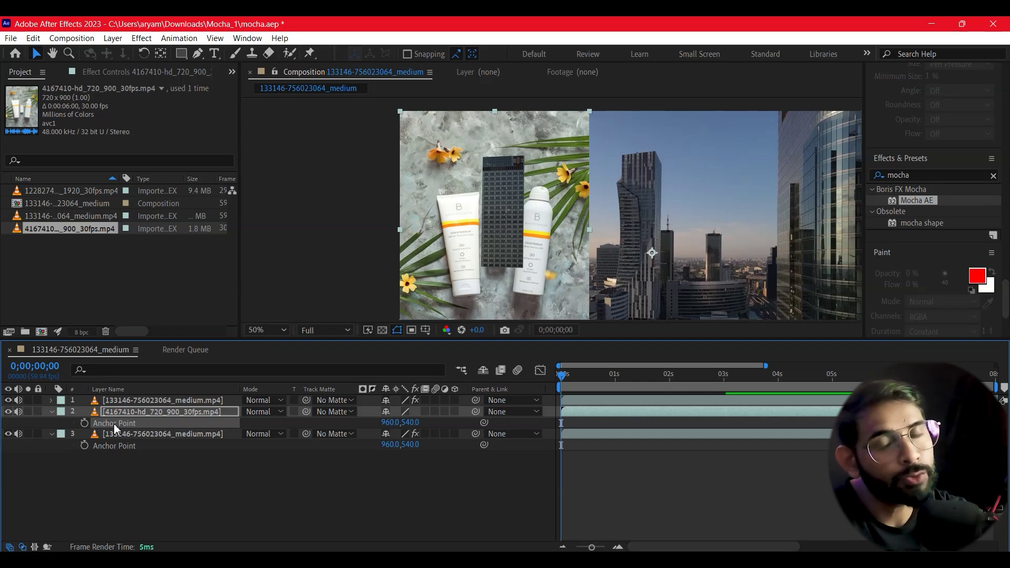
left_click(258, 503)
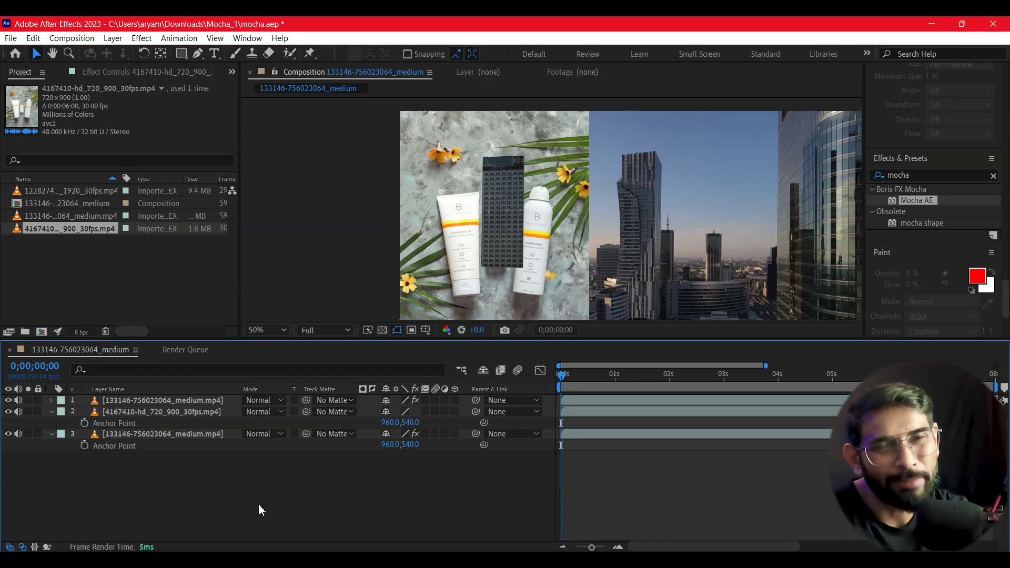
left_click(51, 433)
left_click(51, 412)
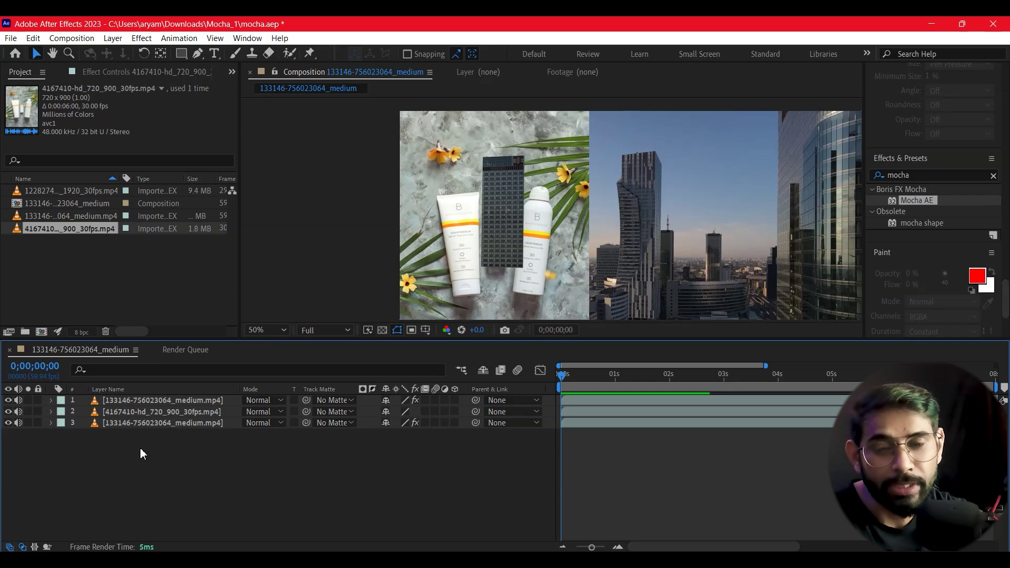
left_click(128, 424)
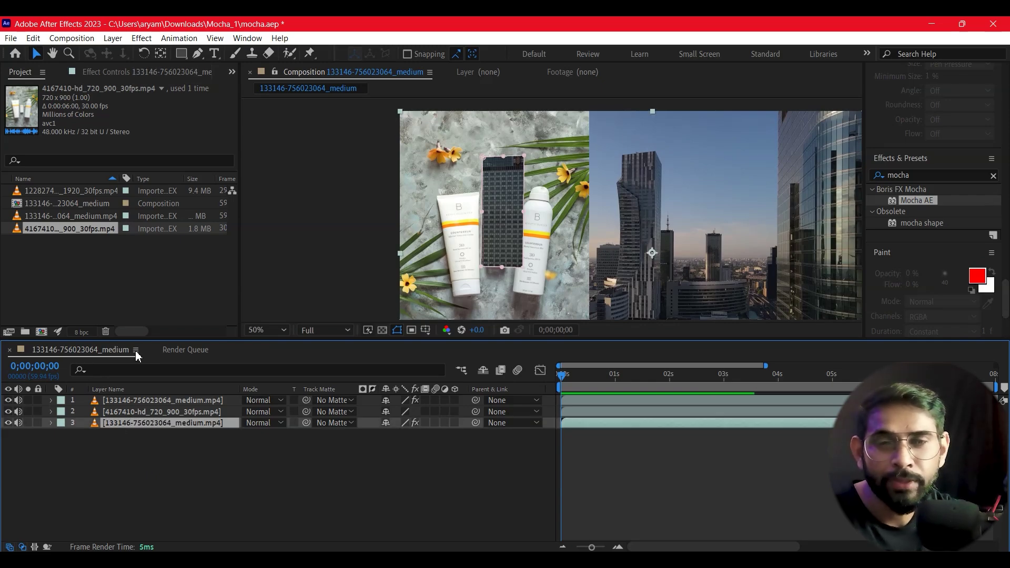
Step: Create track data from Layer 1 in Mocha AE, filling the corners (Top Left 306.5,176.5)
left_click(231, 74)
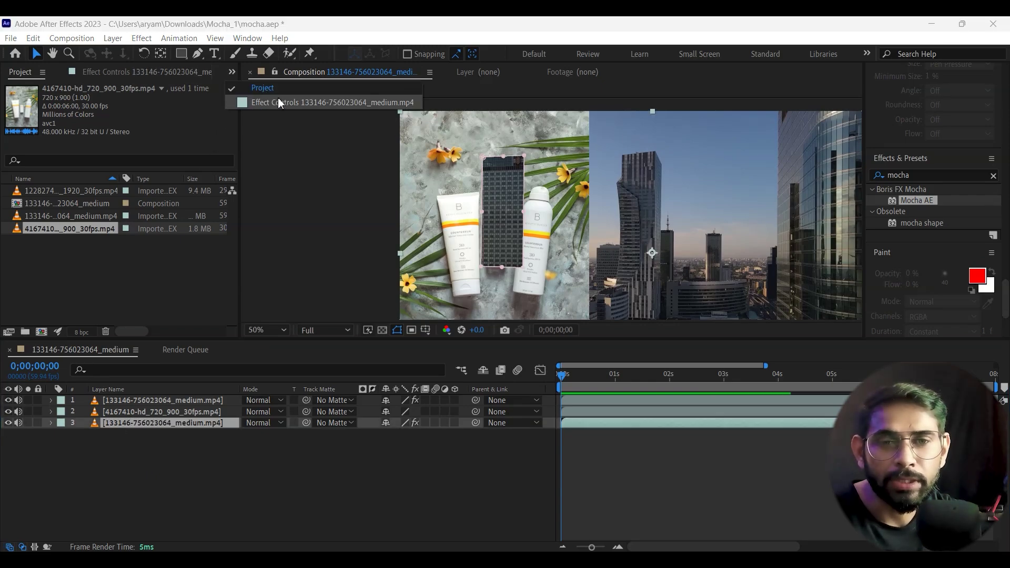
left_click(278, 97)
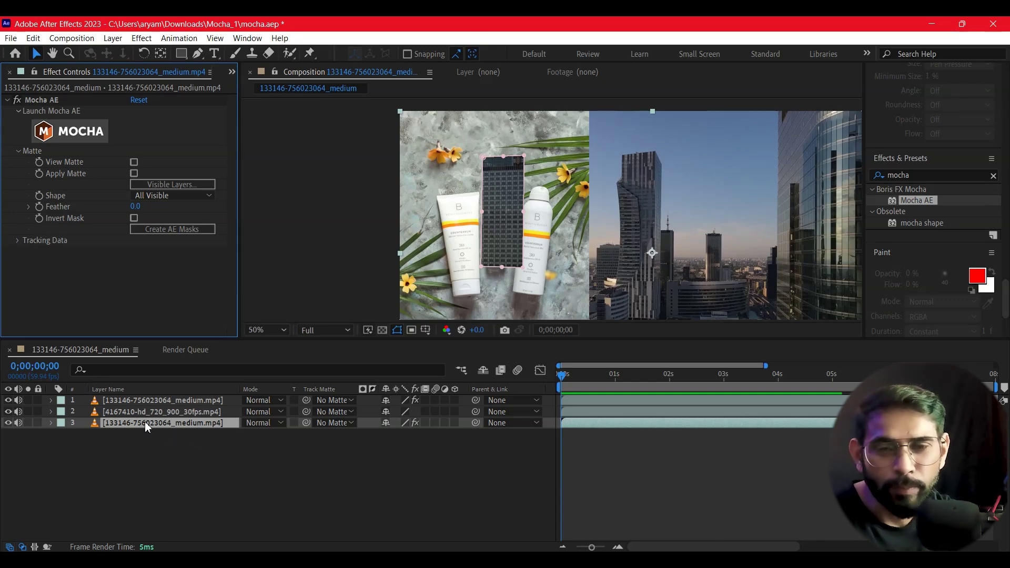
left_click(17, 240)
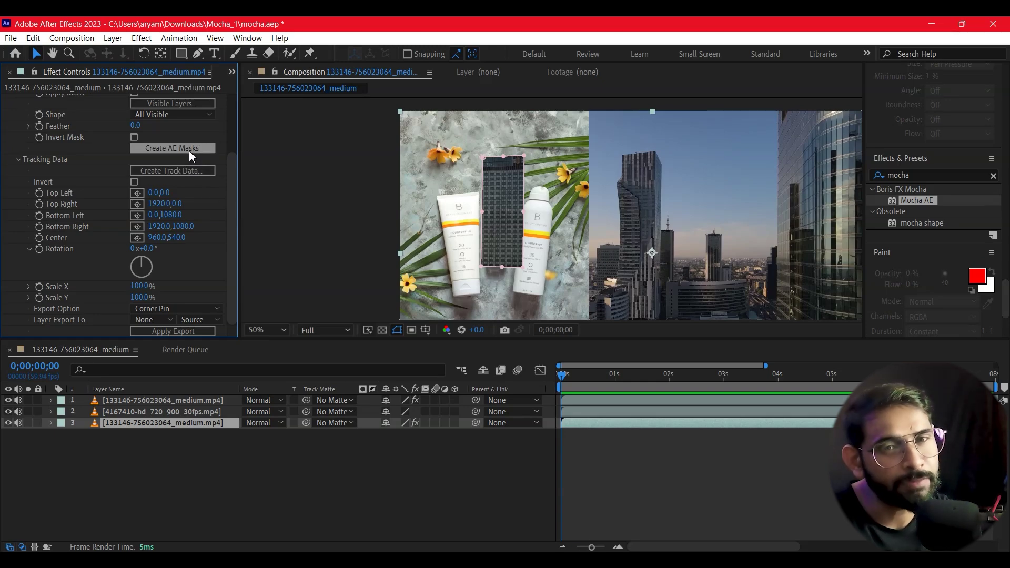
left_click(190, 171)
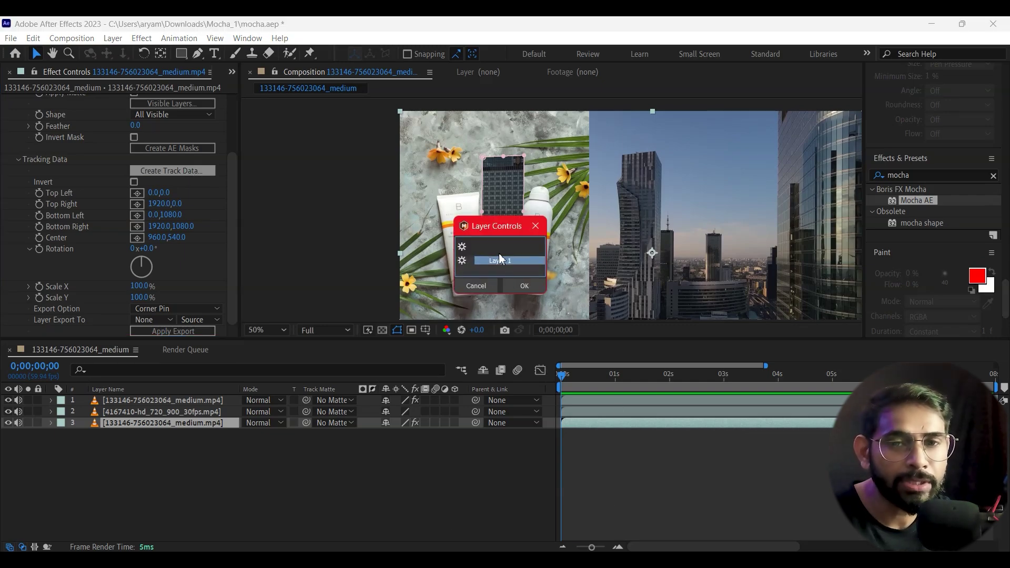
left_click(524, 286)
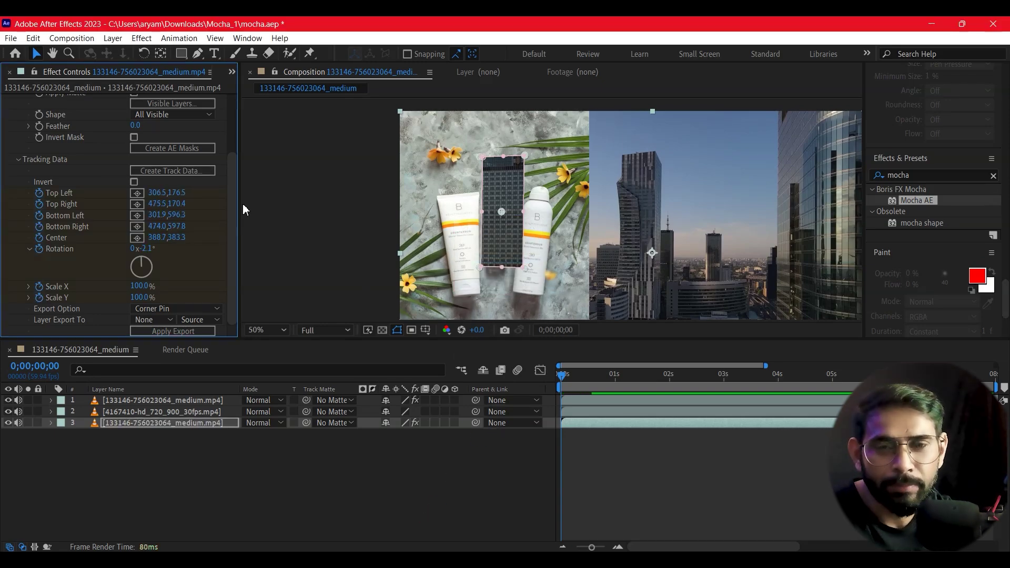
key("comma")
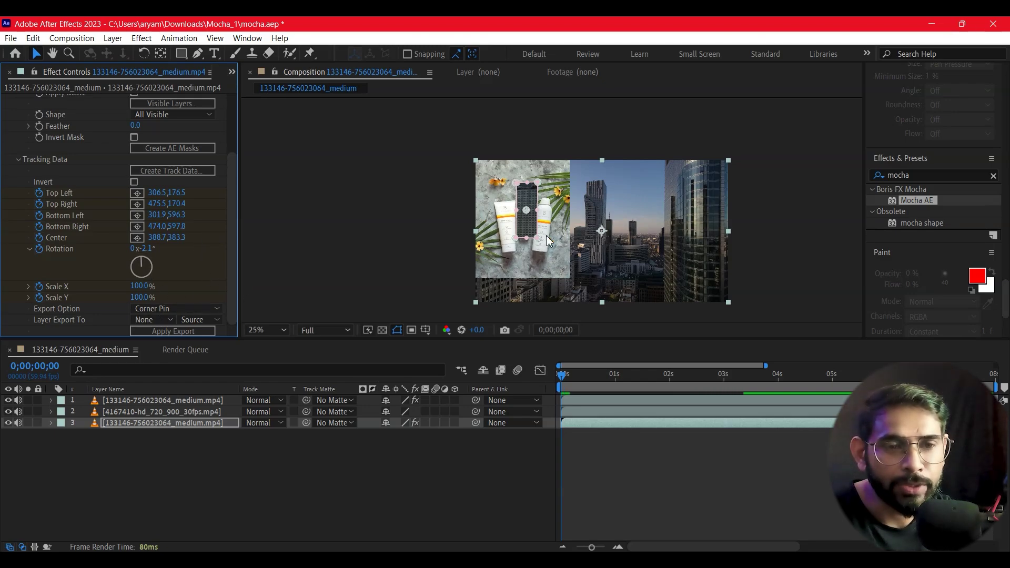
left_click(168, 319)
left_click(221, 465)
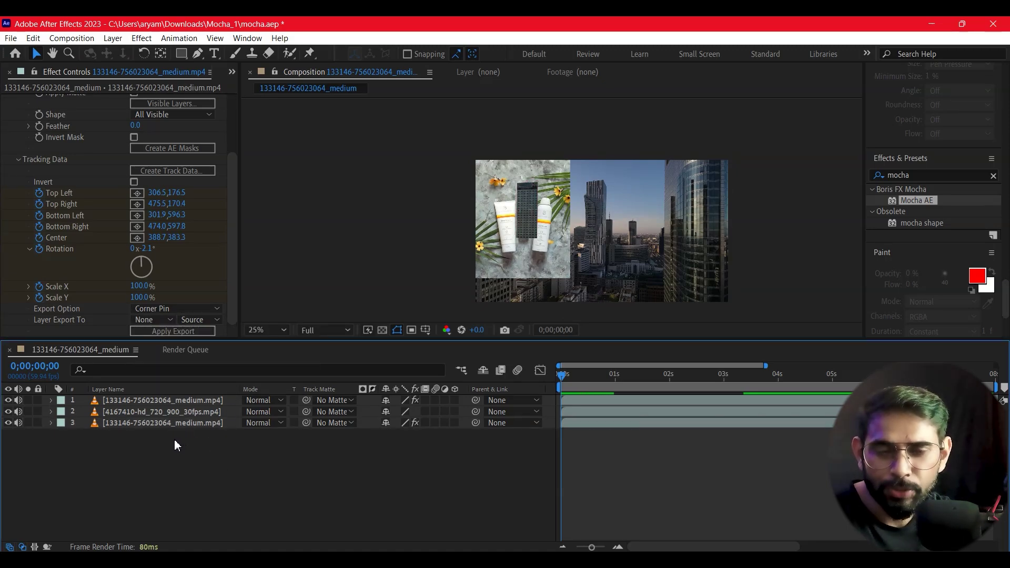
left_click(8, 412)
left_click(7, 412)
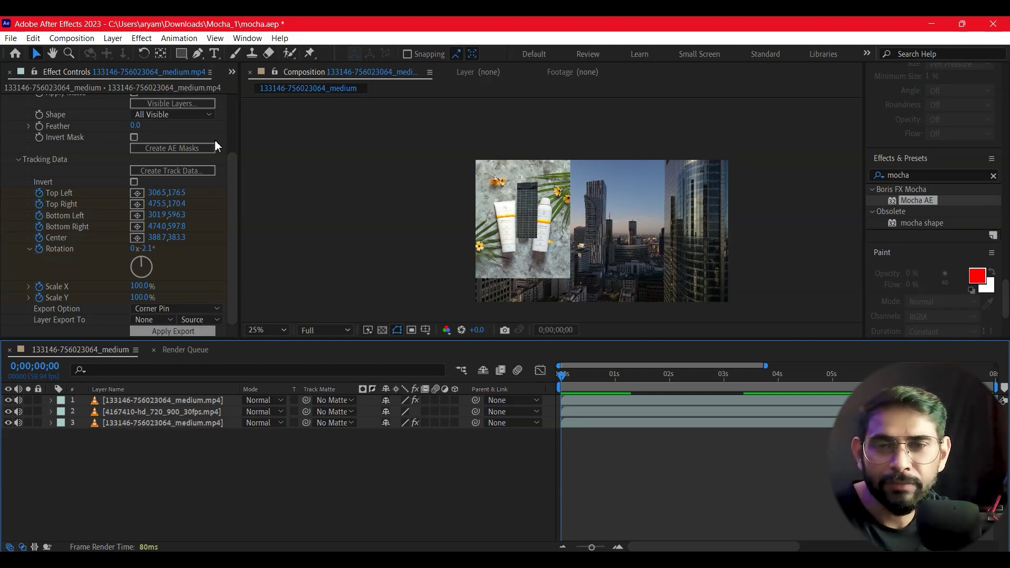
left_click(232, 74)
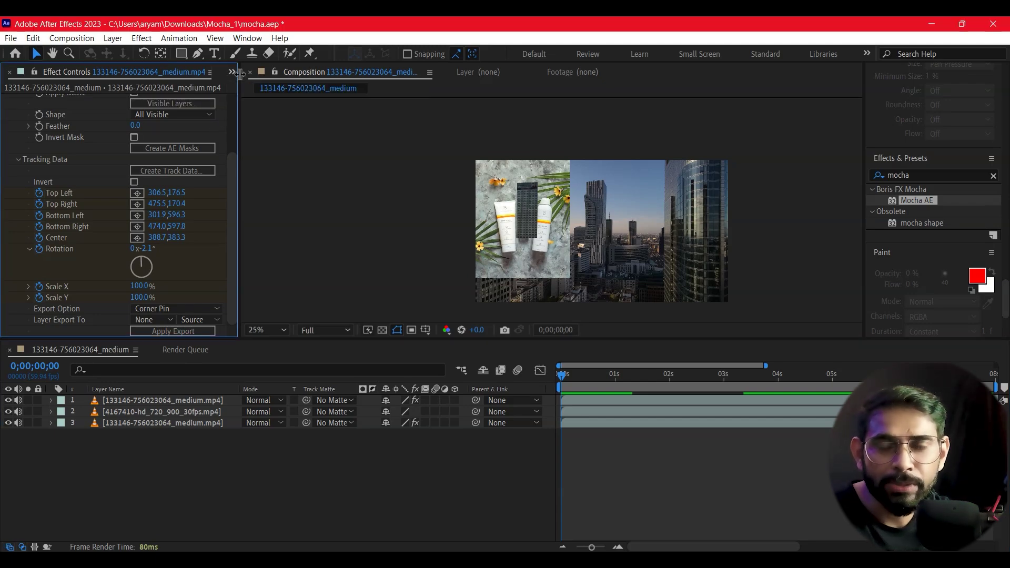
left_click(252, 88)
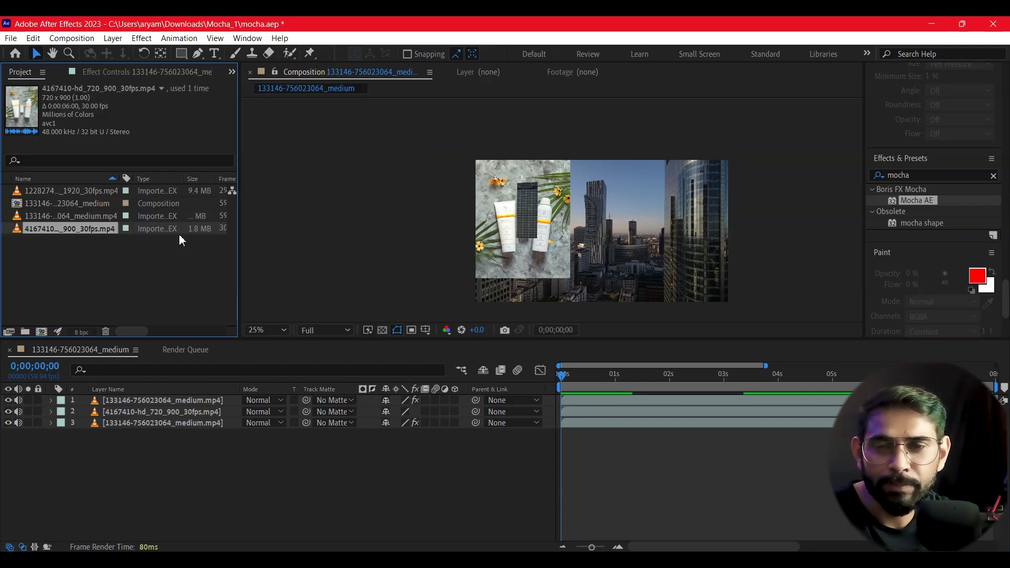
left_click(81, 228)
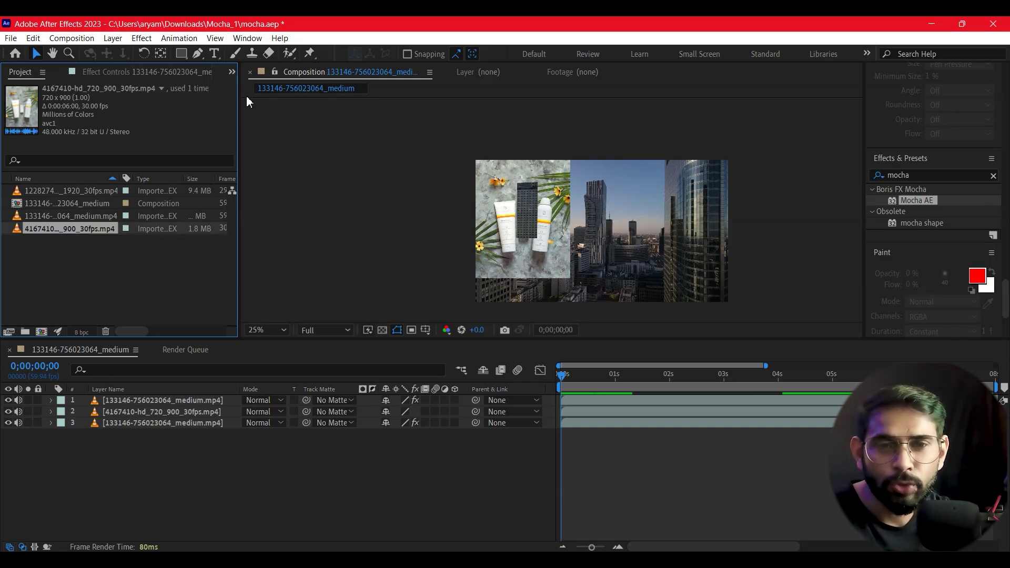
left_click(232, 72)
left_click(280, 102)
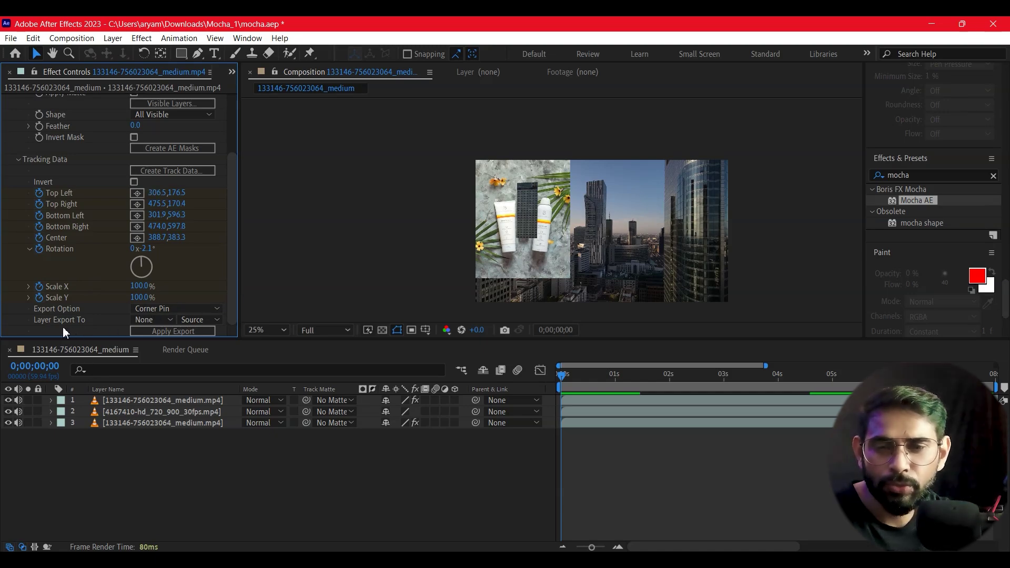
left_click(152, 319)
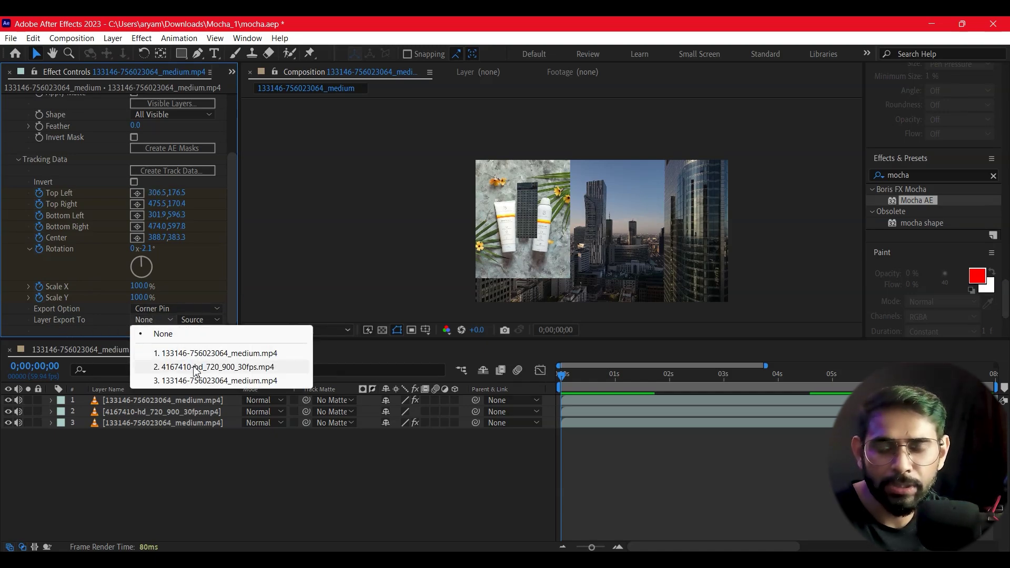
Step: Export the Mocha track as a corner pin onto the 4167410 product video layer
left_click(231, 365)
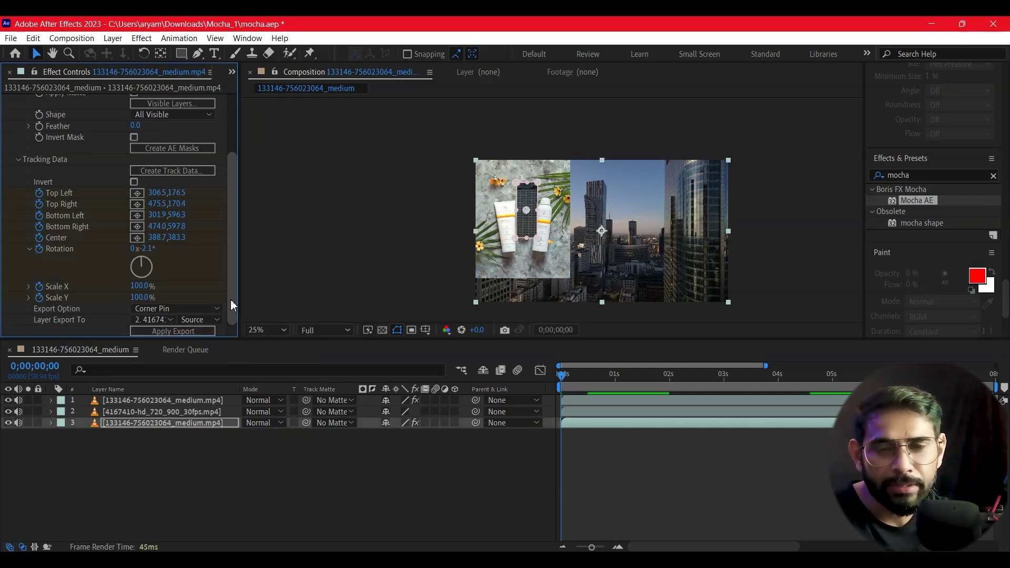
left_click(189, 330)
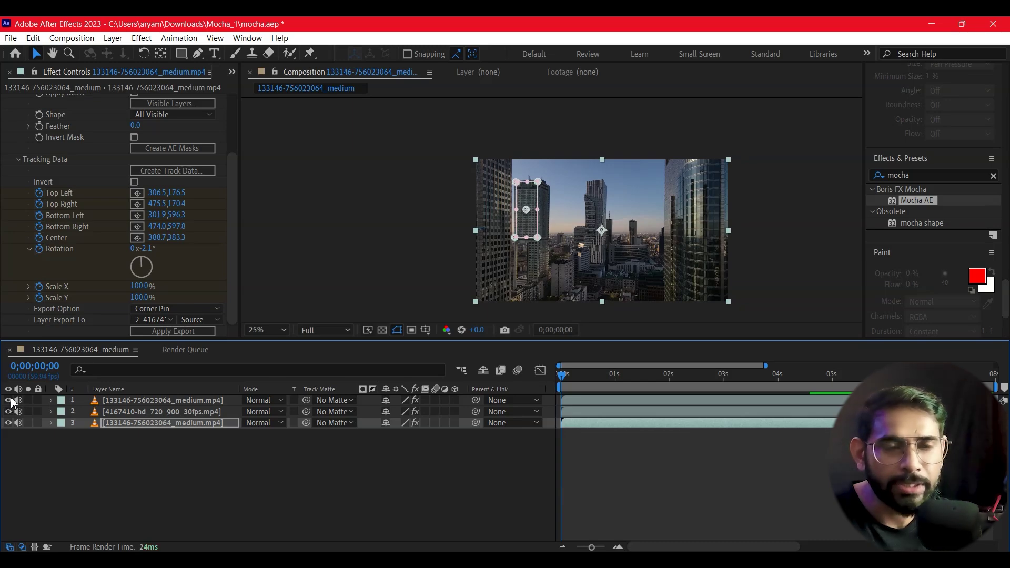
key("period")
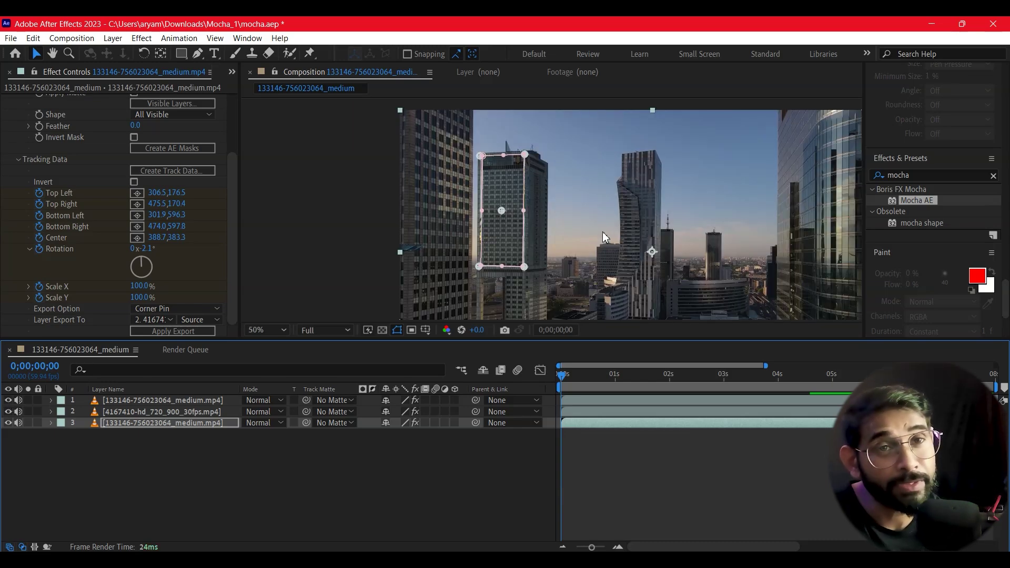
Step: Hide the top footage layer and preview the pinned product video across the timeline
left_click(8, 399)
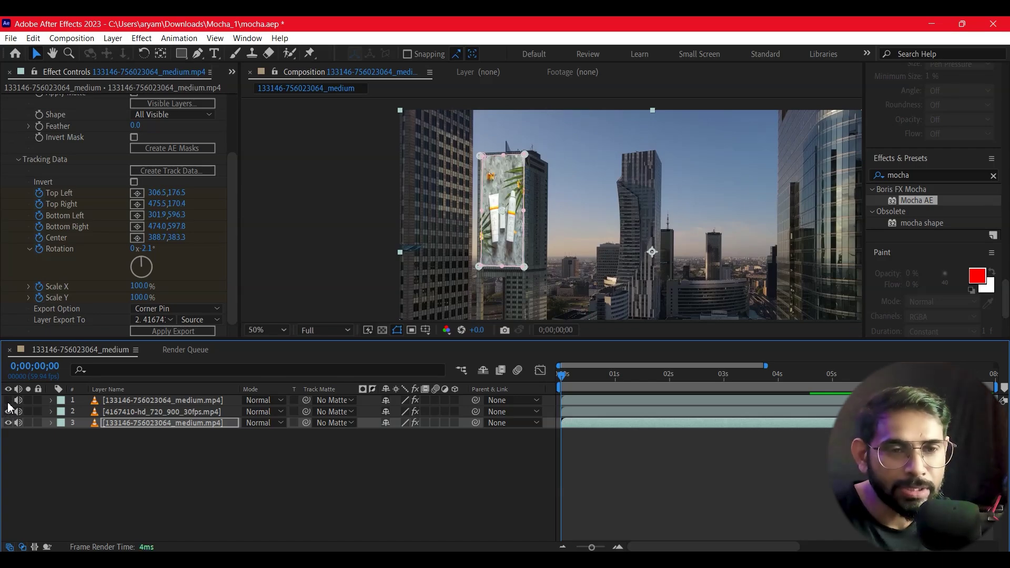
left_click(269, 489)
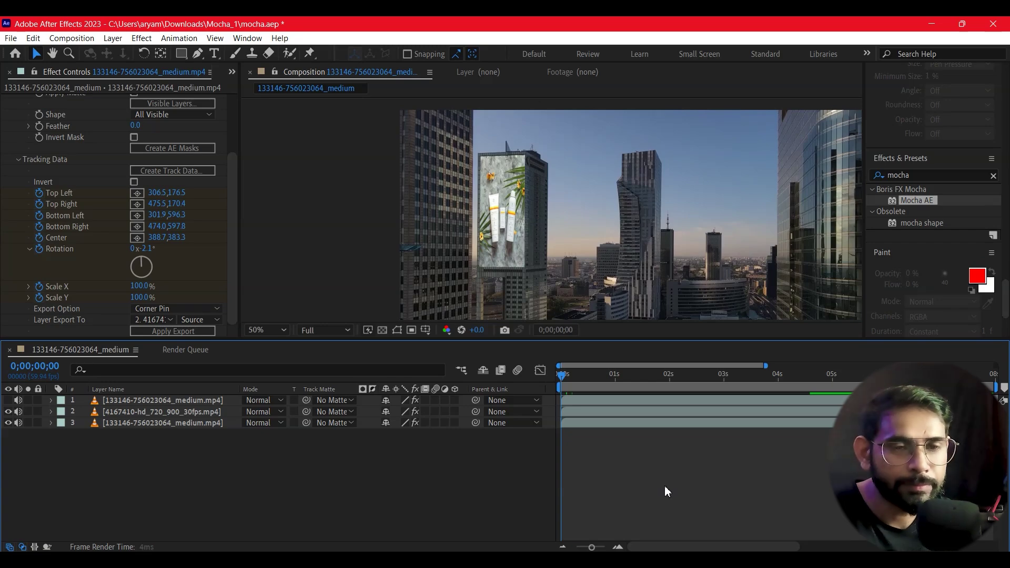
key("space")
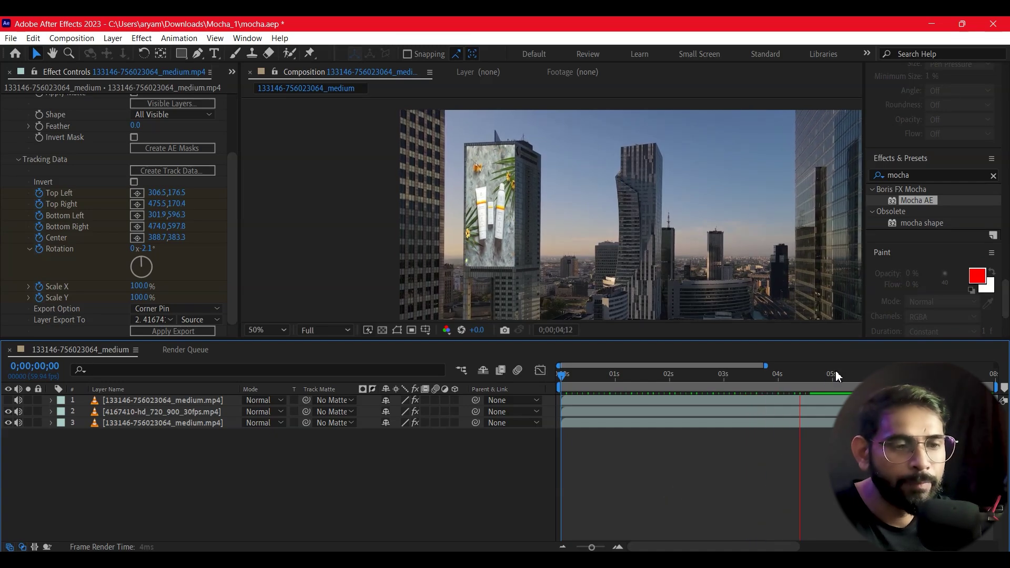
left_click_drag(734, 385, 784, 394)
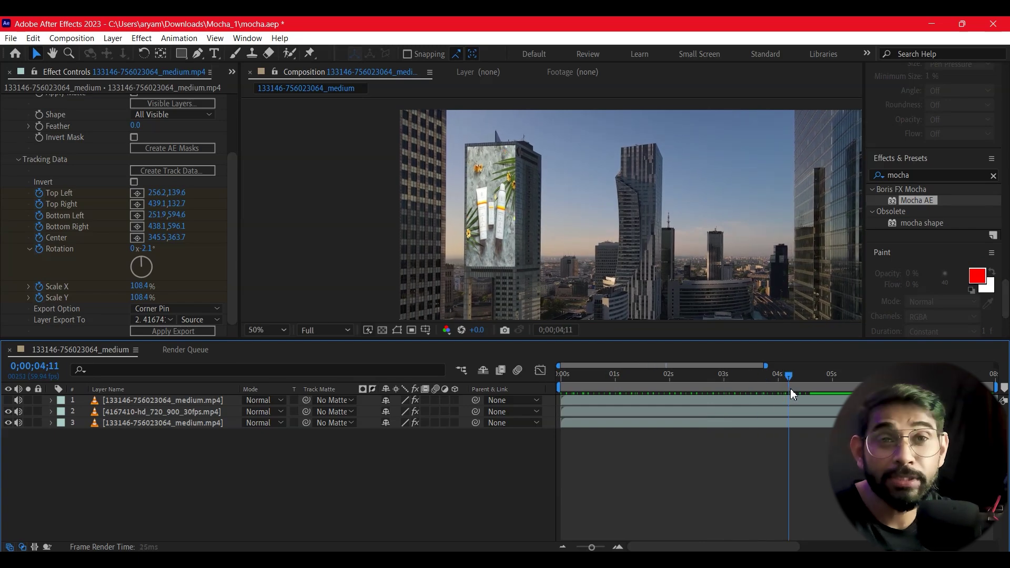
left_click(652, 251)
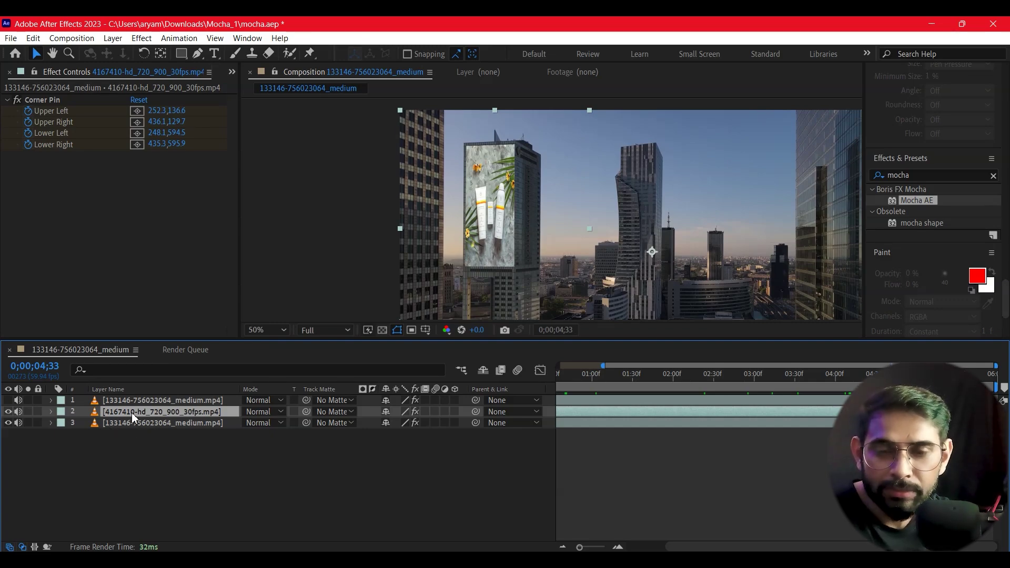
Step: Set the product video layer's blend mode to Screen and preview the blended facade
left_click(280, 412)
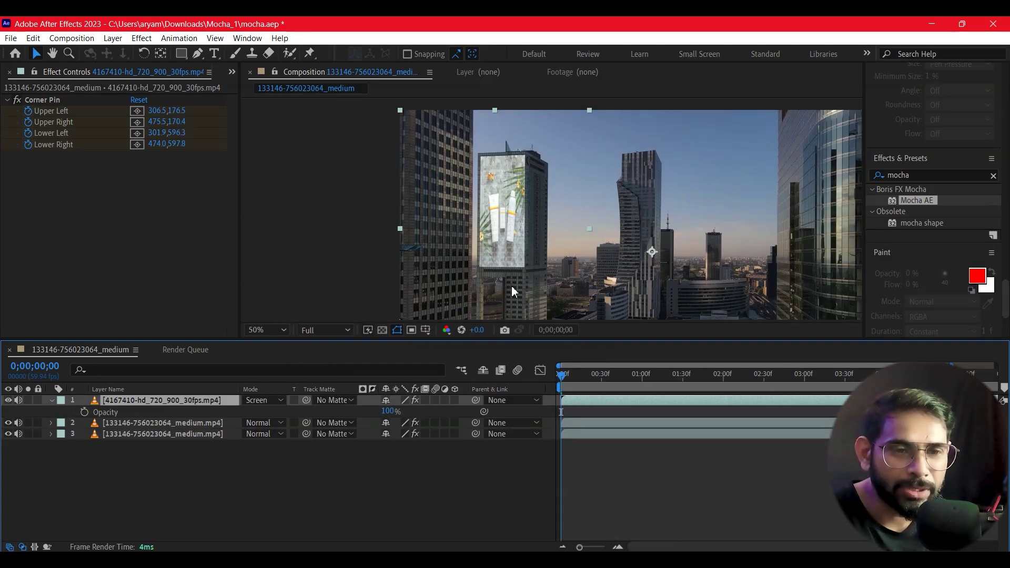
left_click_drag(566, 378, 560, 421)
left_click(658, 475)
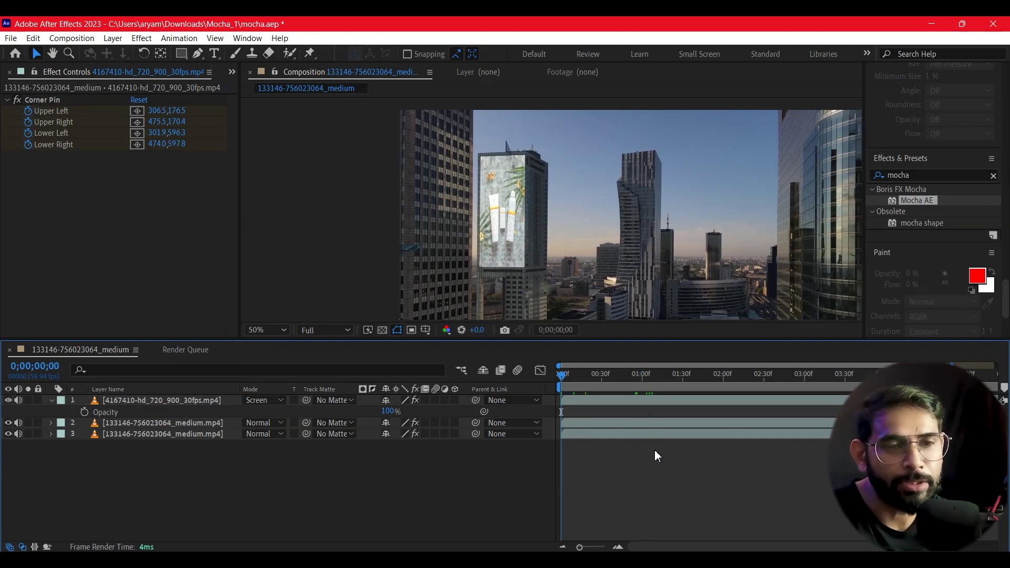
key("space")
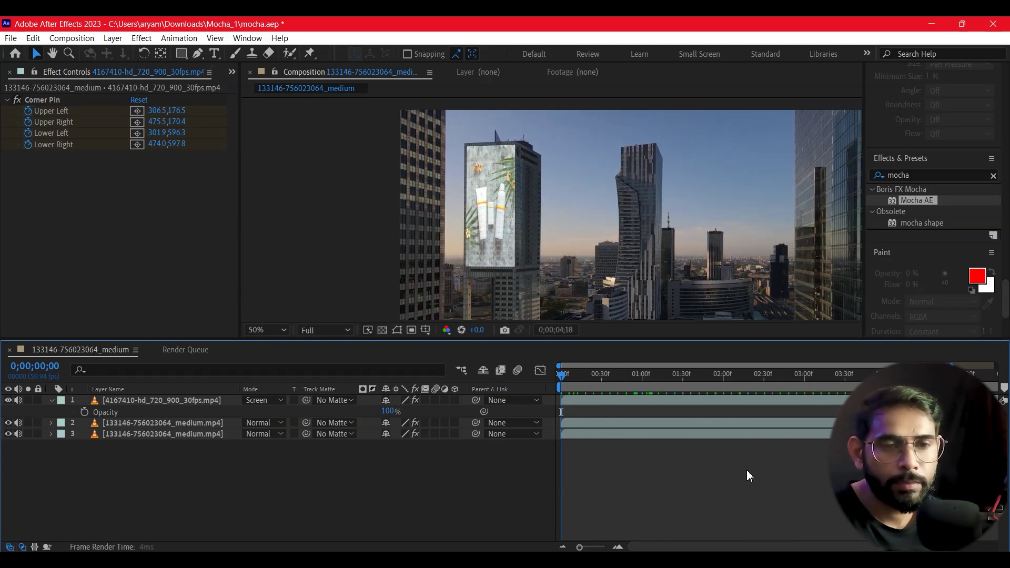
key("space")
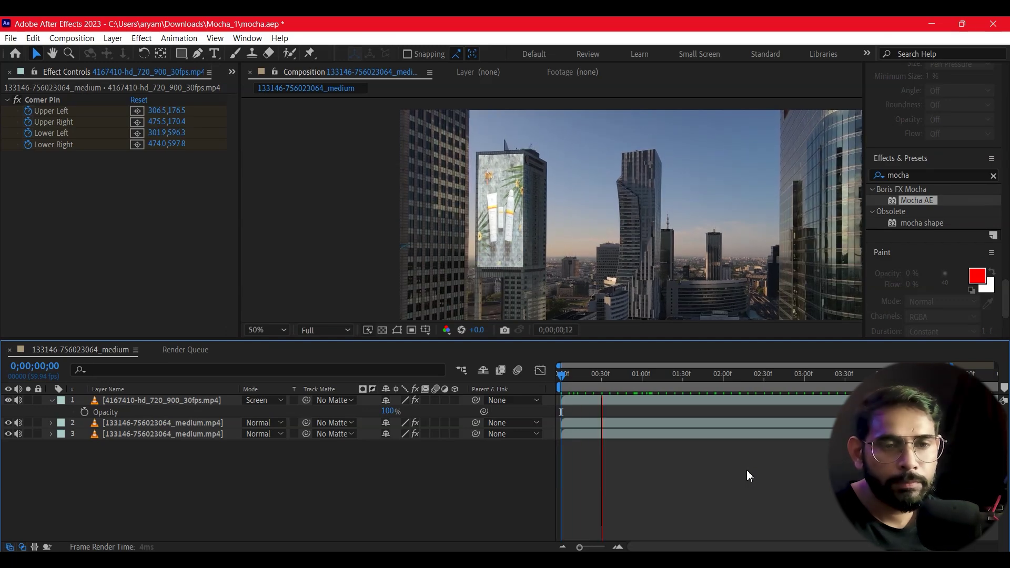